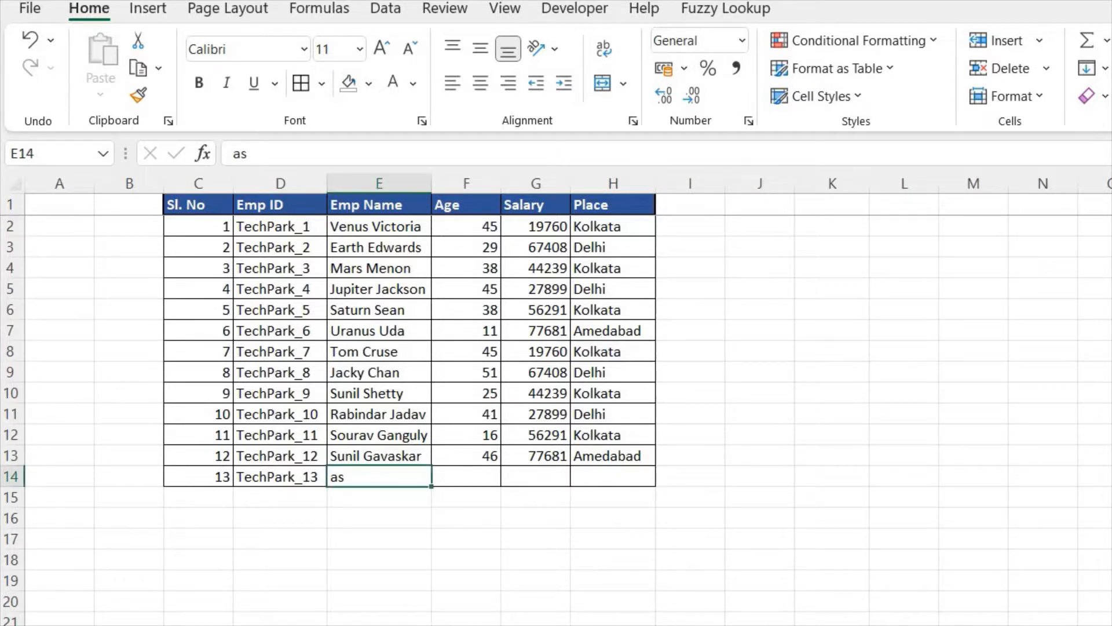
Step: Clear the employee names in cells E14 and E13
key(Delete)
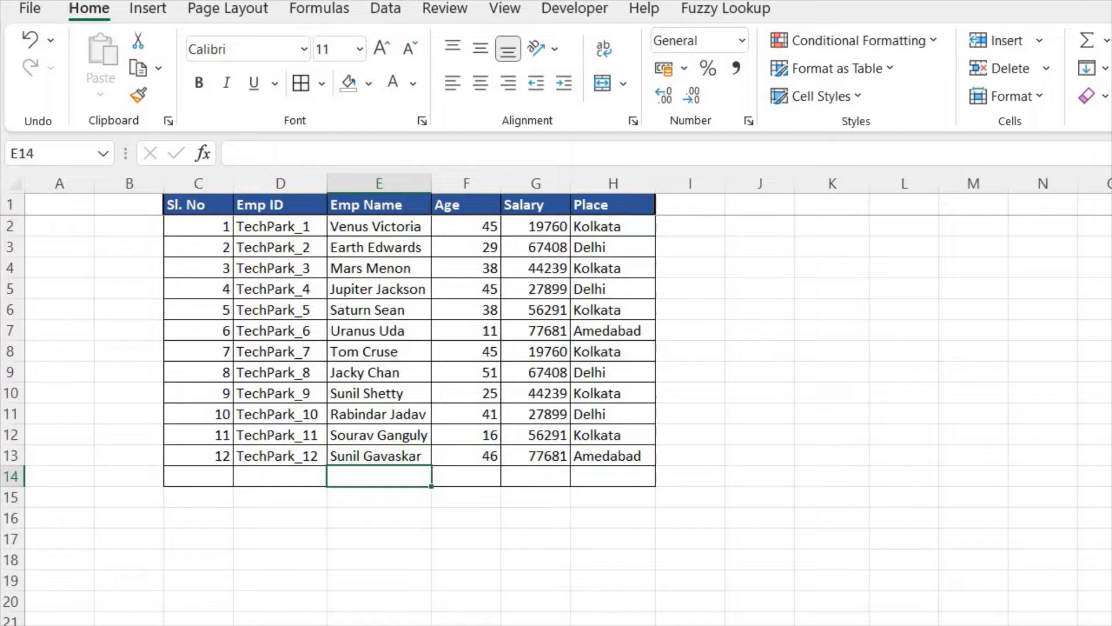
click(379, 456)
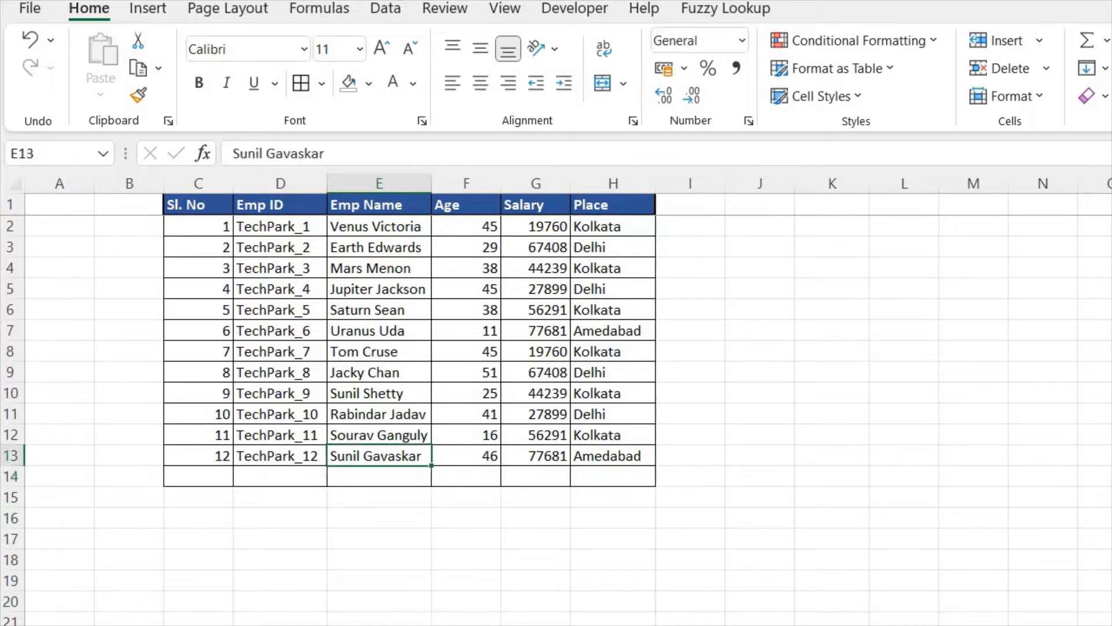
key(Delete)
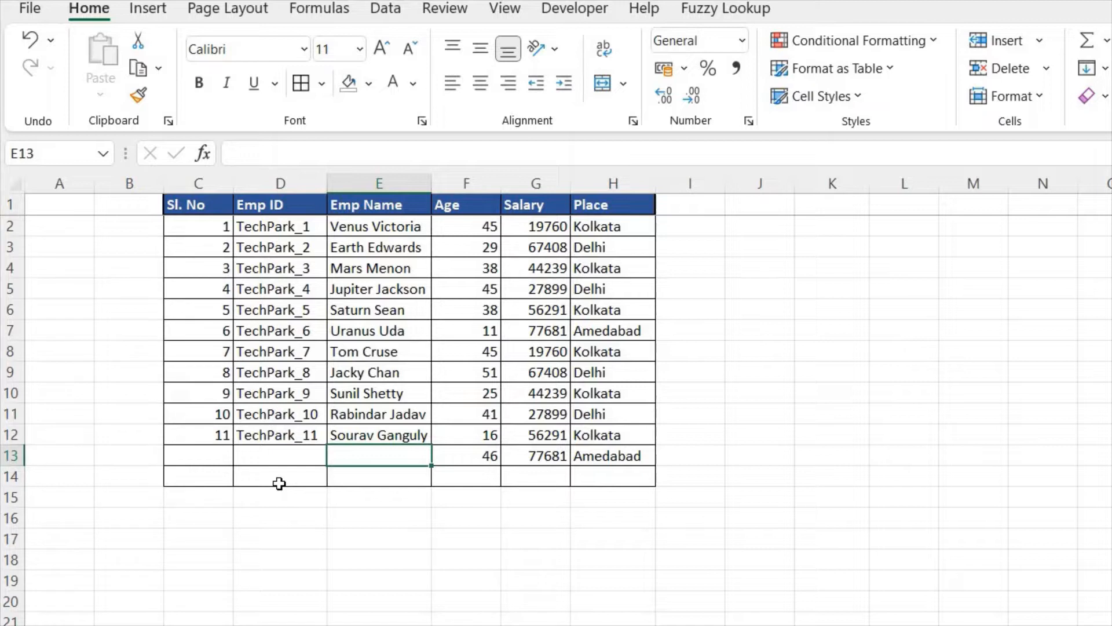
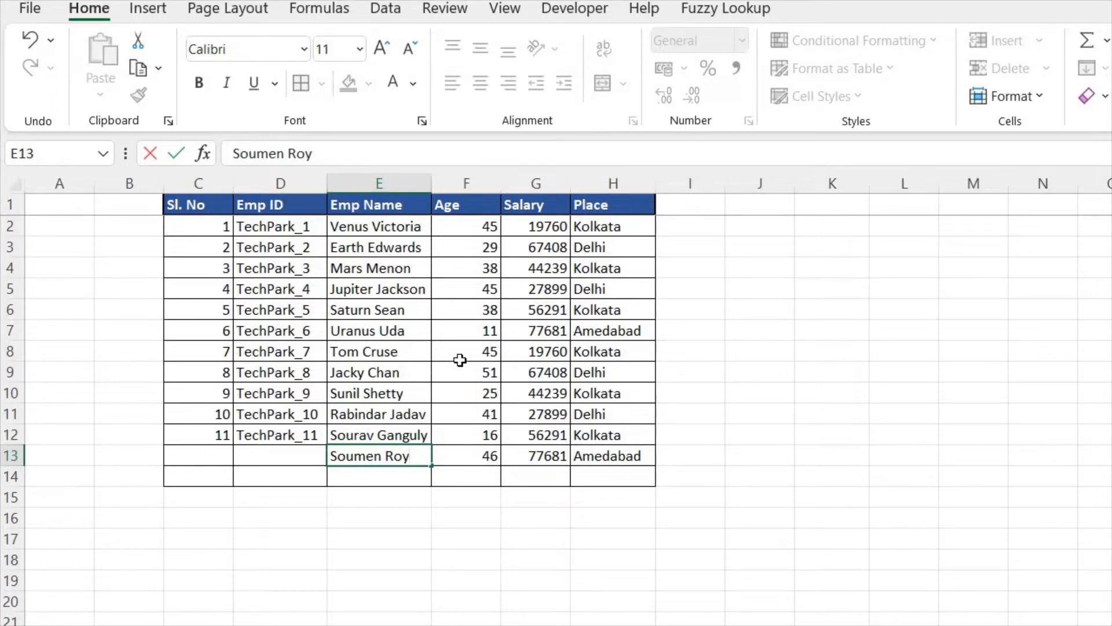
Step: Enter a new employee's full name in cell E13
key(Tab)
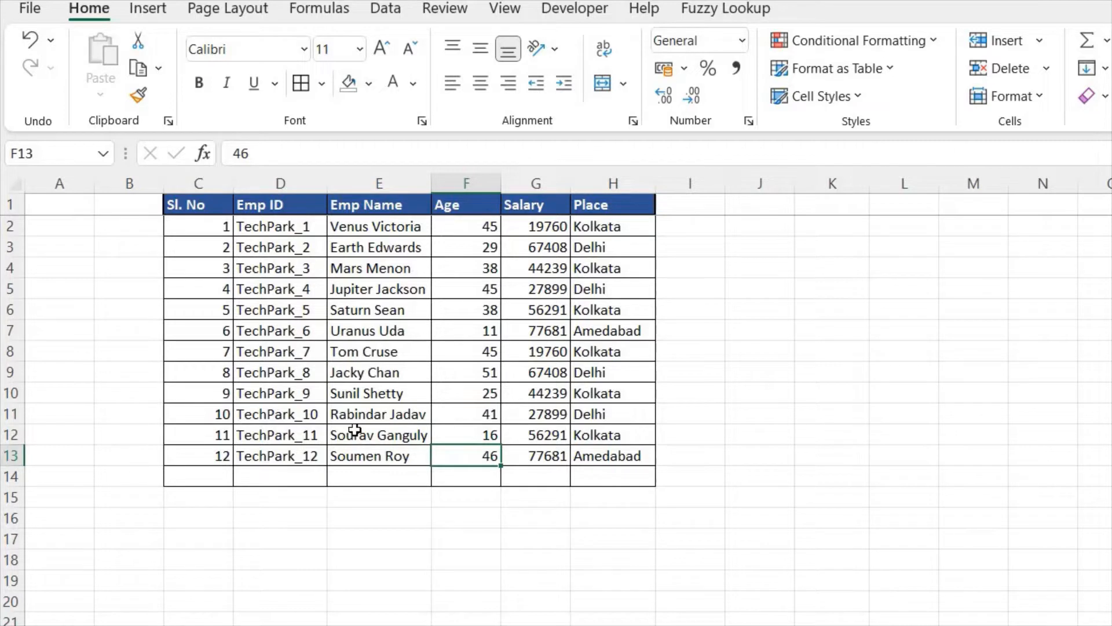
Step: Enter Tom Cruise as the employee name in cell E14
click(360, 478)
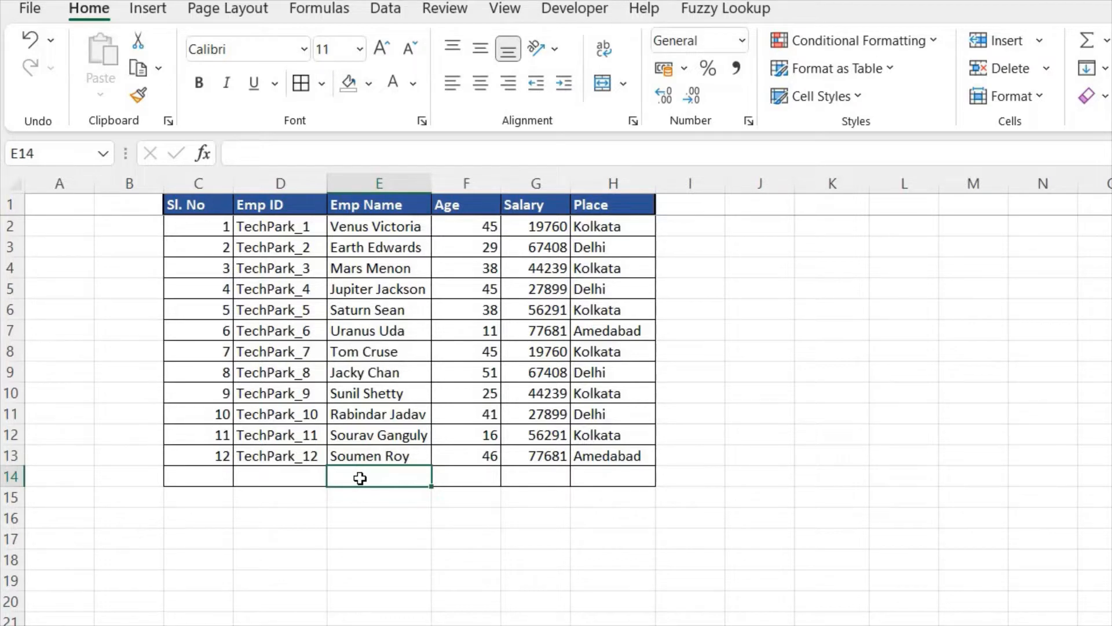
text(Tom C)
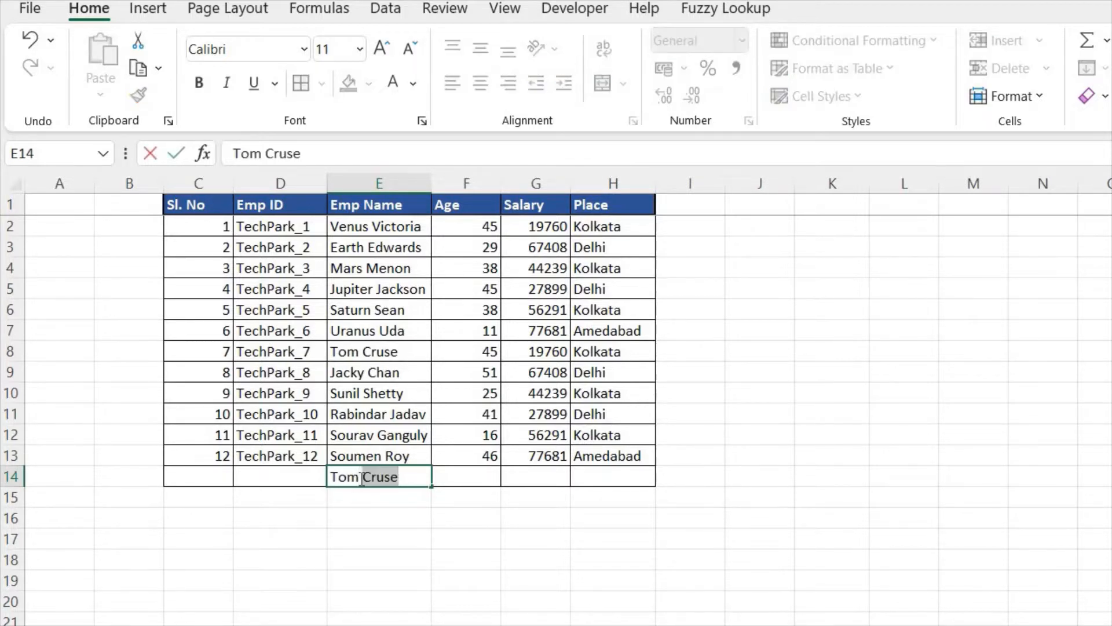
text(ruise)
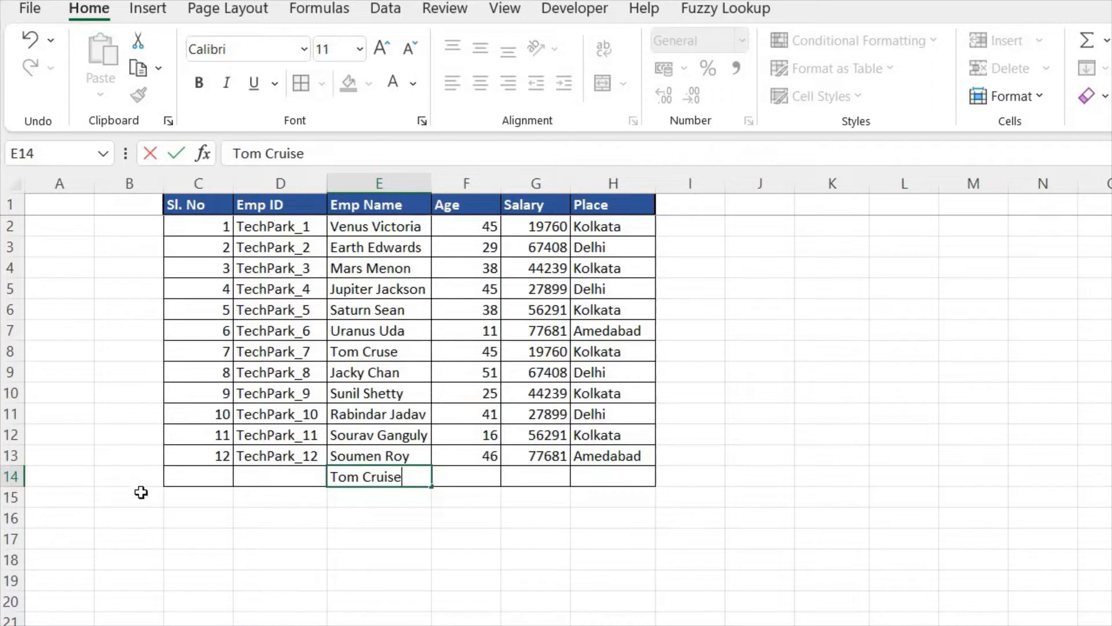
key(Return)
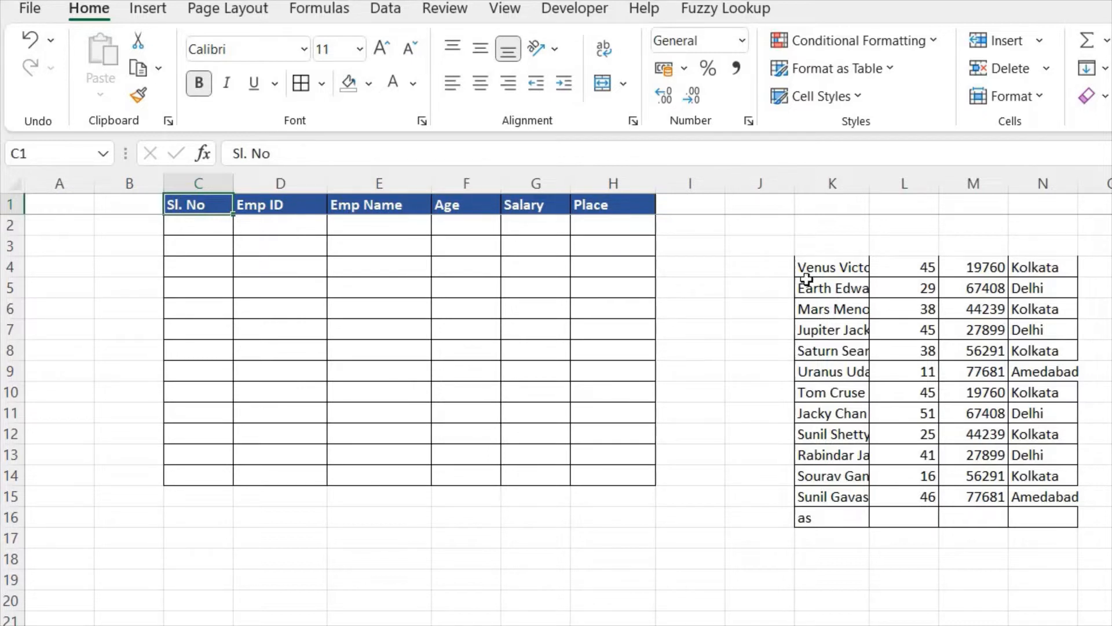
Step: Move the first employee record from K4:N4 into the table at E2:H2
drag(833, 267, 1037, 267)
key(ctrl+c)
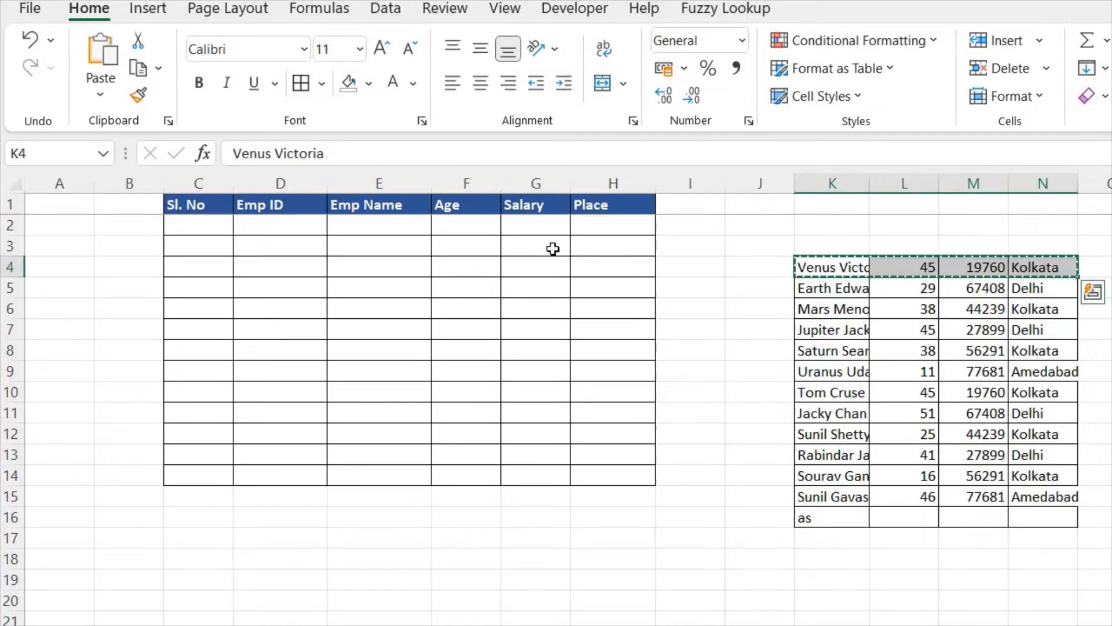
click(403, 228)
key(ctrl+v)
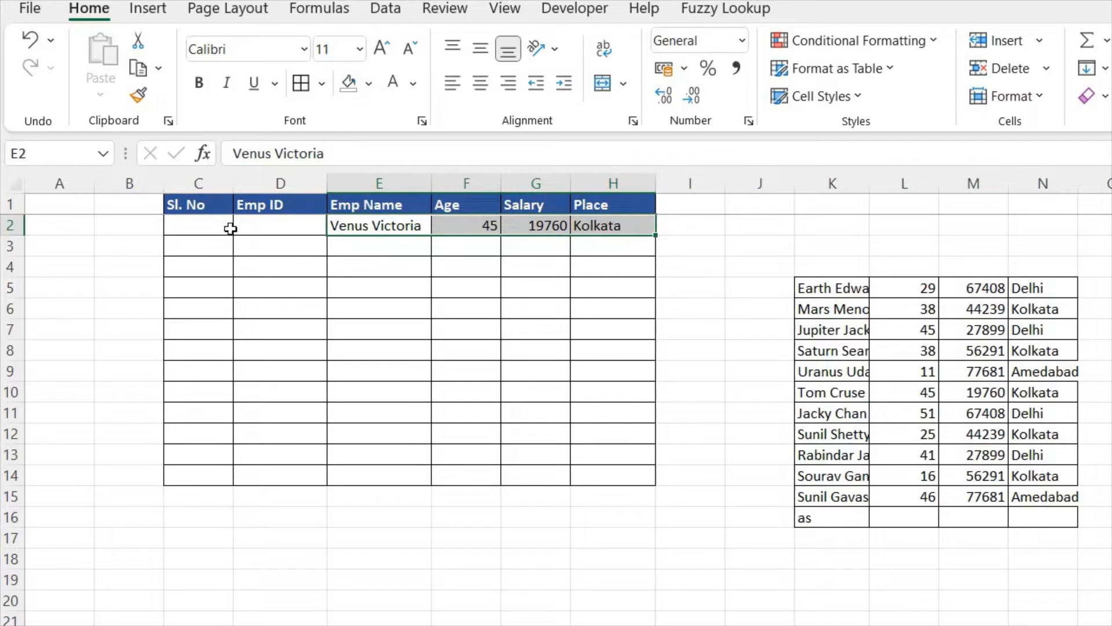
Step: Copy the Sl. No and Emp ID headers from C1:D1 to K1:L1
click(216, 229)
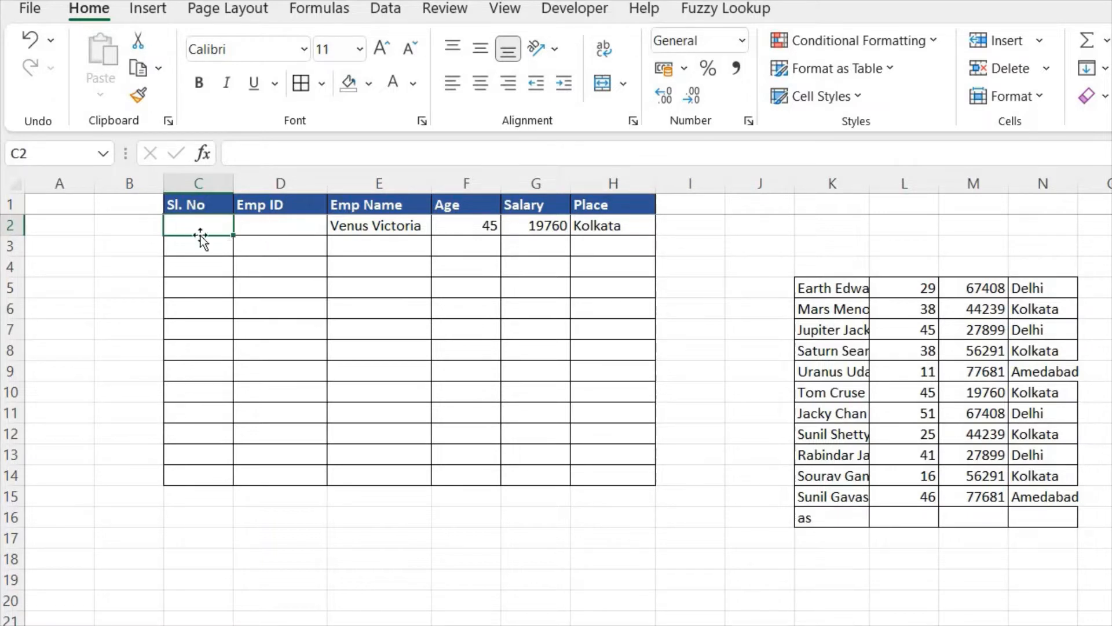
click(295, 224)
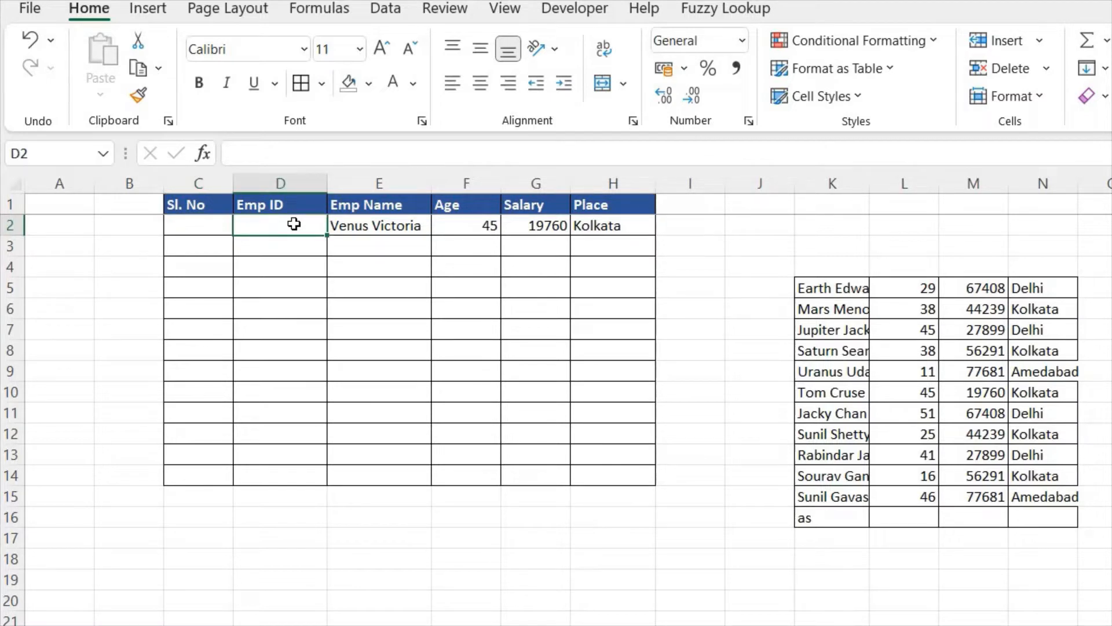
click(295, 204)
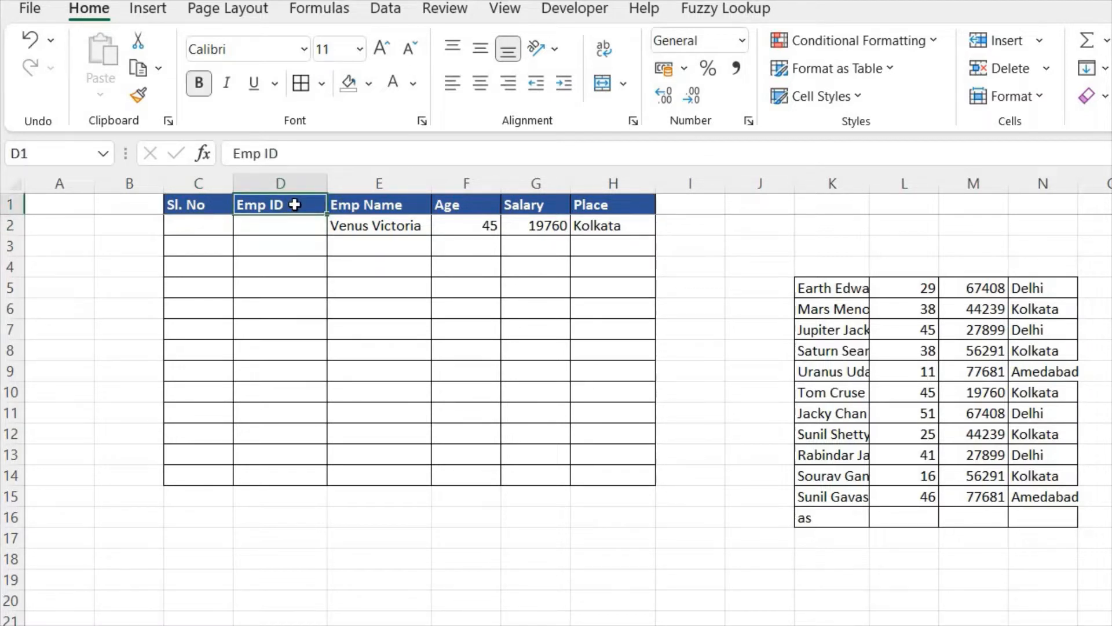
key(ctrl+c)
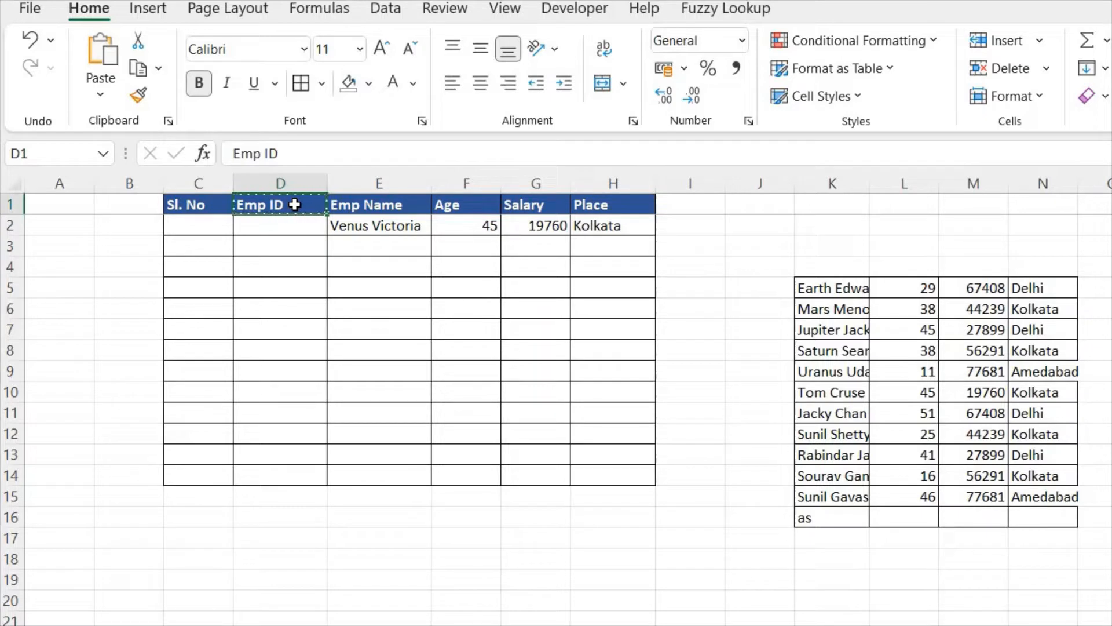
key(Left)
key(shift+Right)
key(ctrl+c)
key(Right)
key(ctrl+Right)
key(Right)
key(Right)
key(Right)
key(ctrl+v)
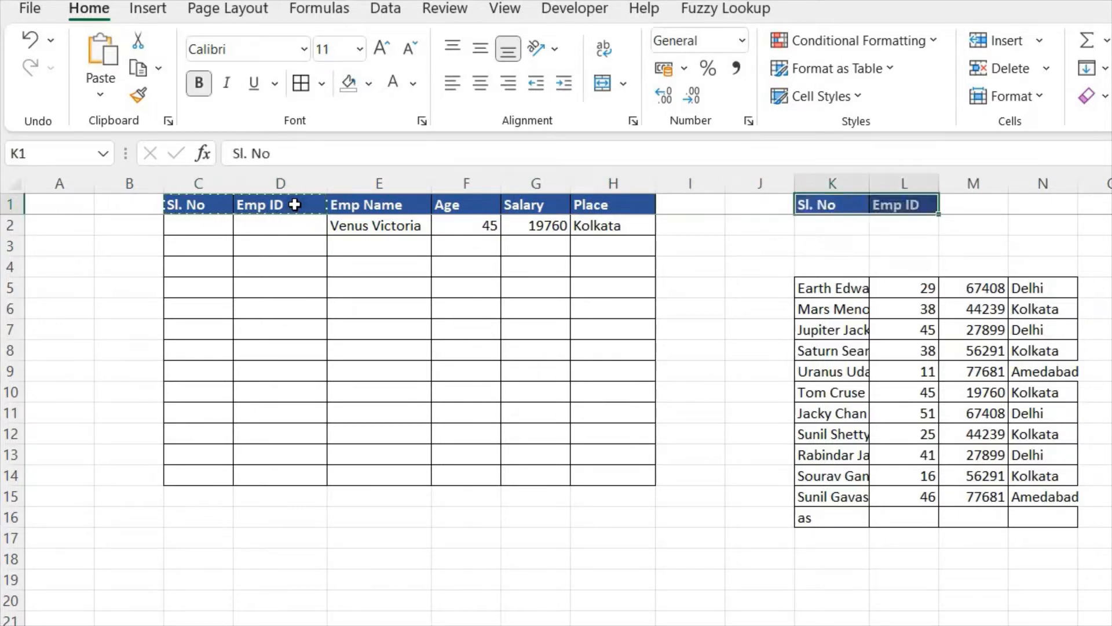
Step: Enter the starting serial number 1 in K2 and the ID prefix TechPark in L2
key(Down)
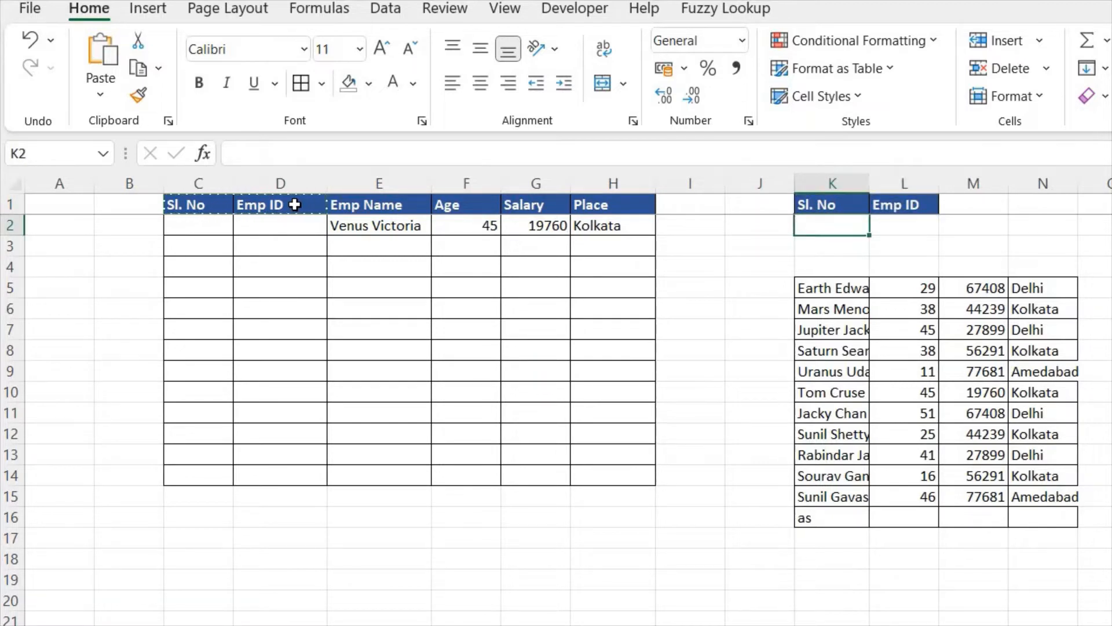
text(1)
key(Tab)
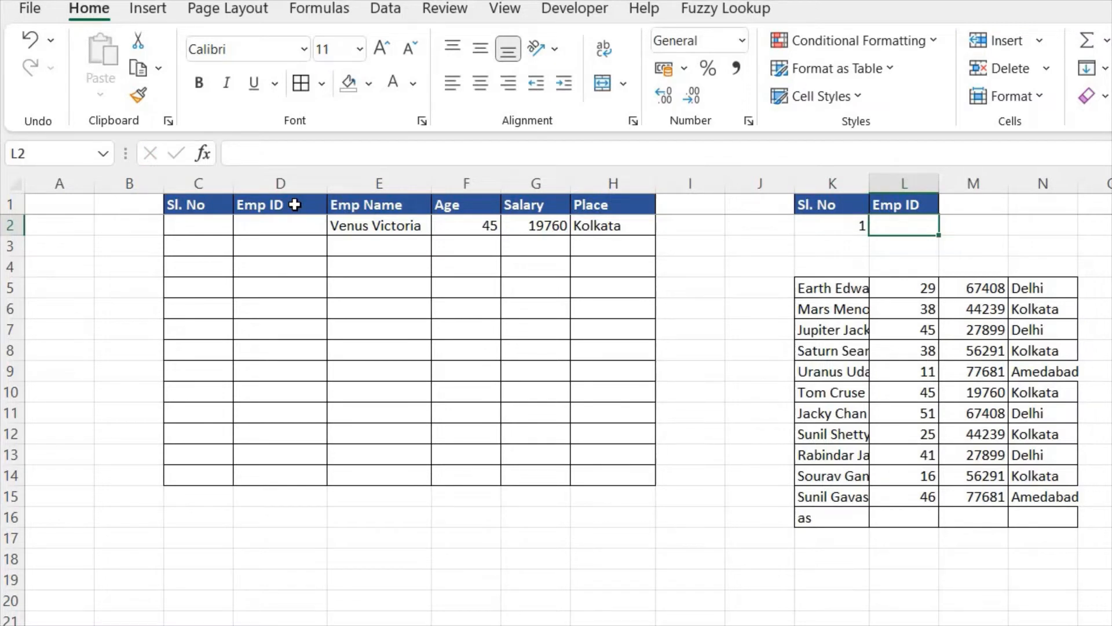
text(Tech)
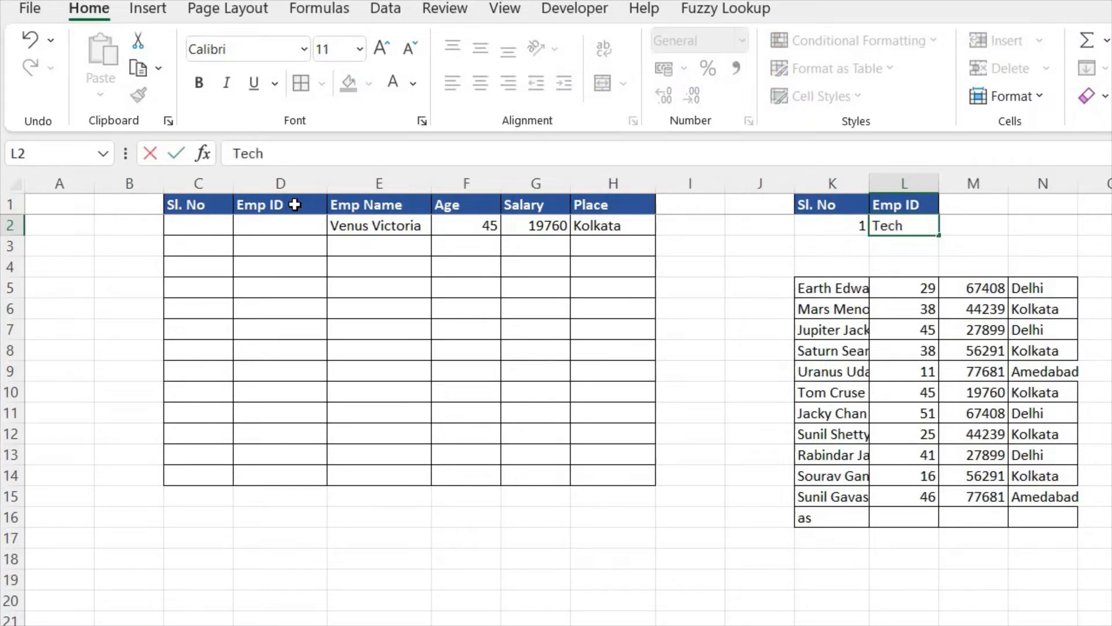
text(Park)
text(_)
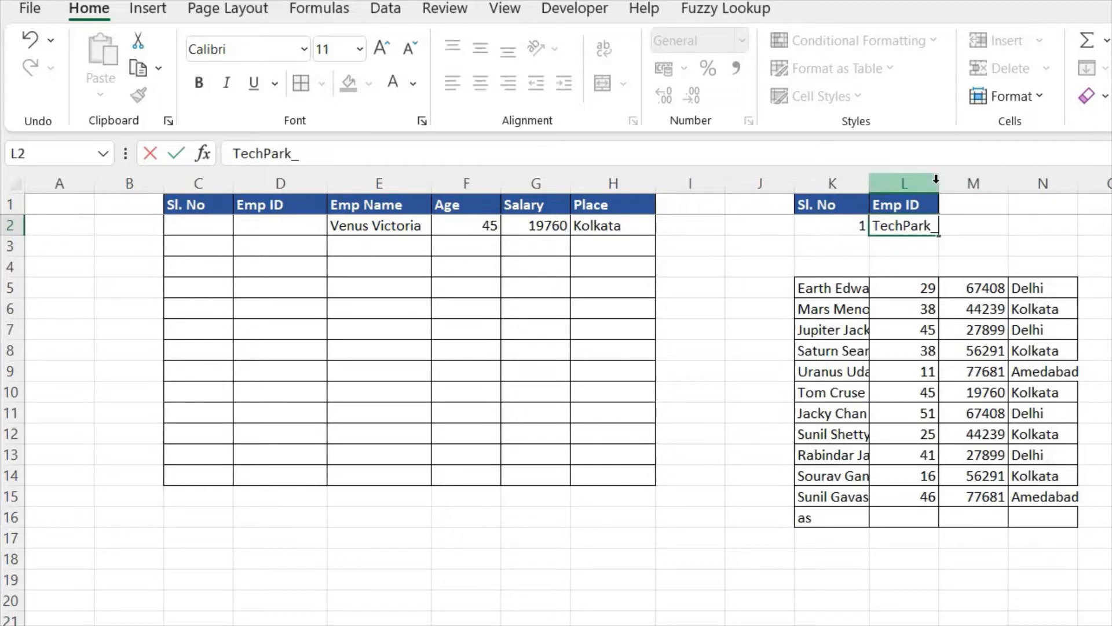
key(BackSpace)
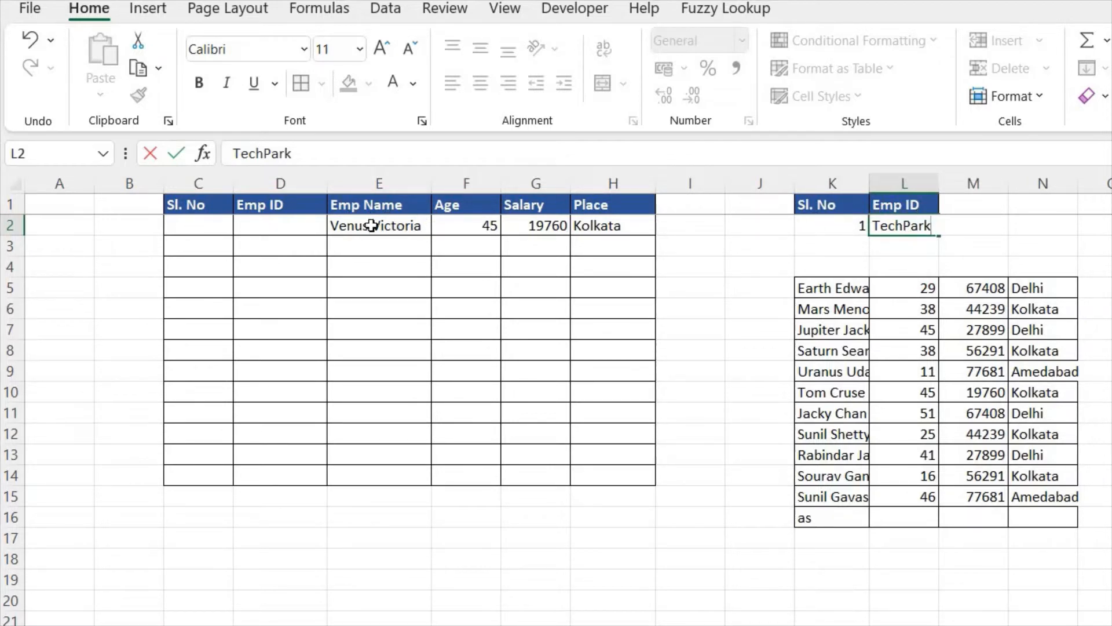
Step: Enter the formula =K2 in the first Sl. No cell, C2
click(206, 221)
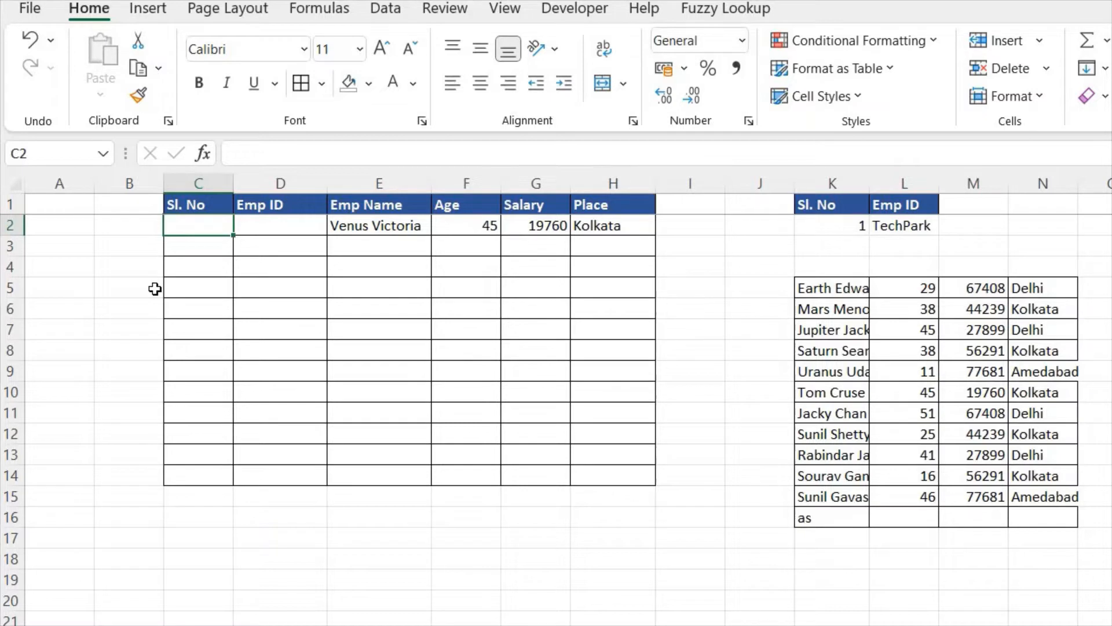
text(=)
click(841, 226)
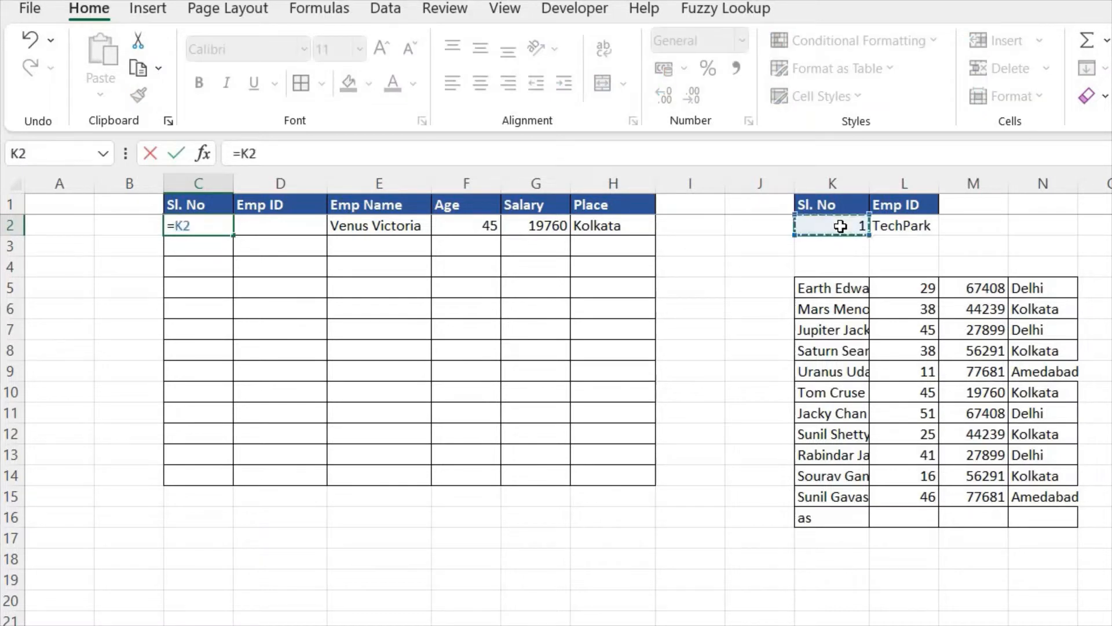
key(Return)
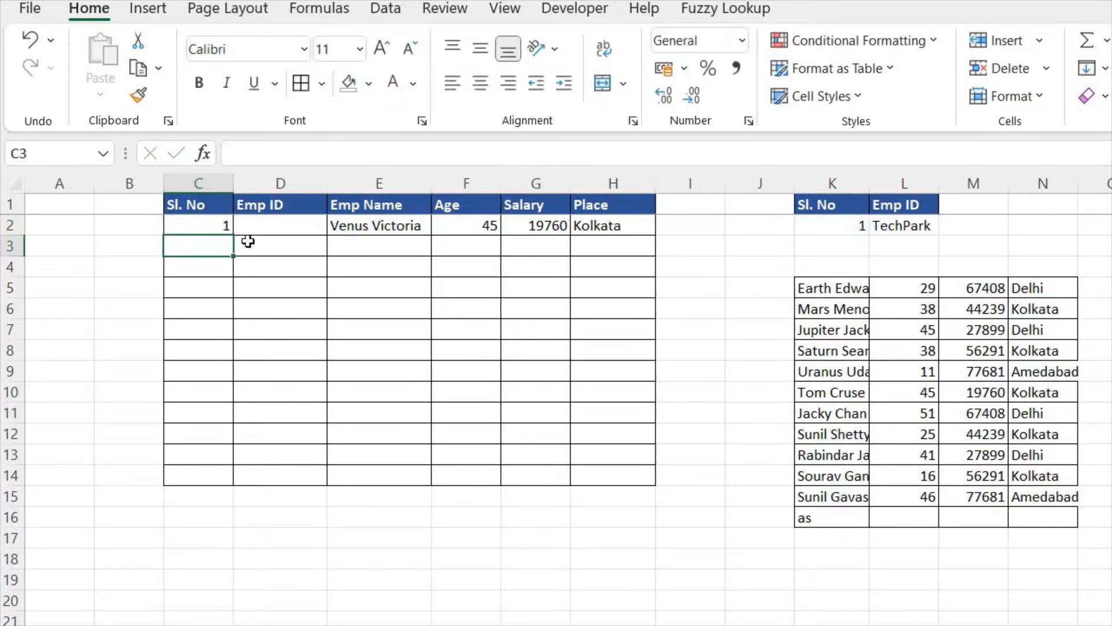
Step: Replace the content of C2 with the fixed serial number 1
click(203, 226)
text(1)
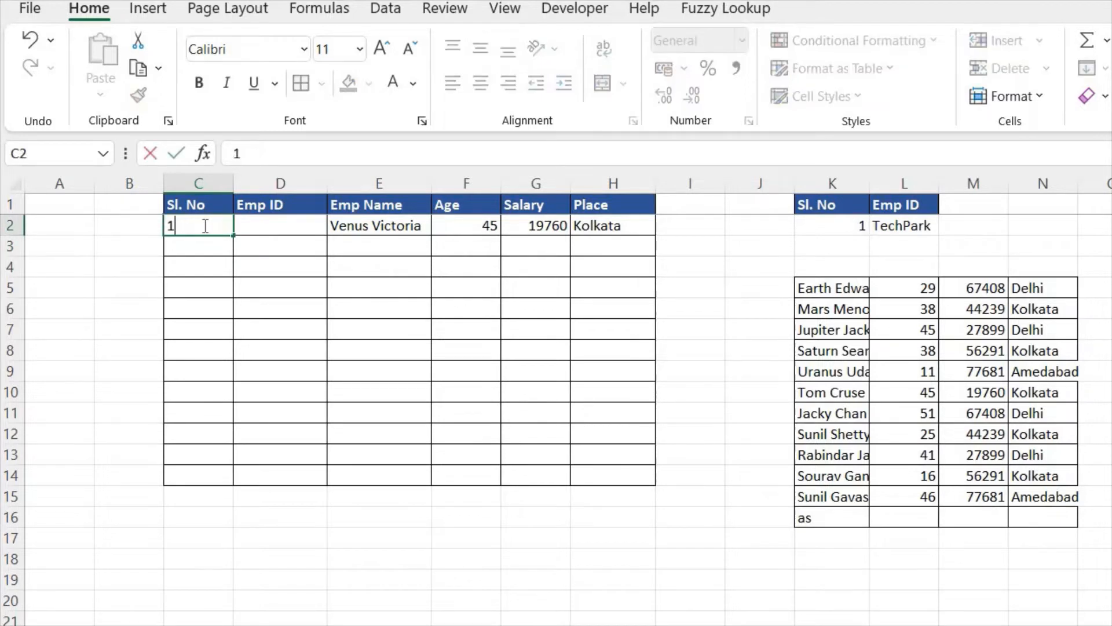
click(281, 257)
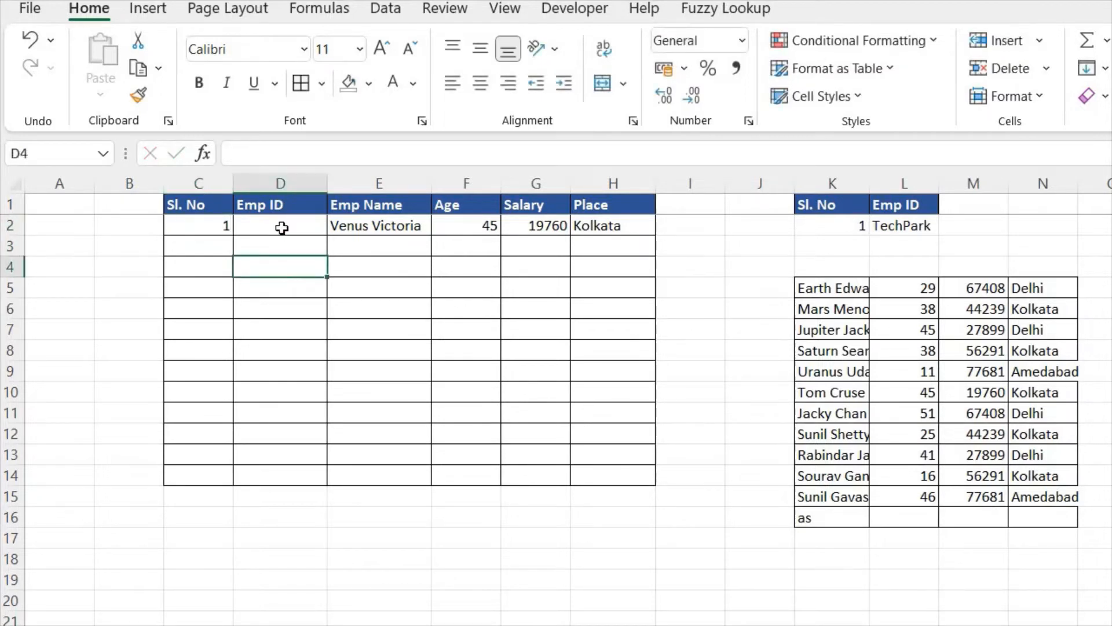
Step: Enter the formula =COUNT($L$2,"_") in the first Emp ID cell, D2
click(281, 228)
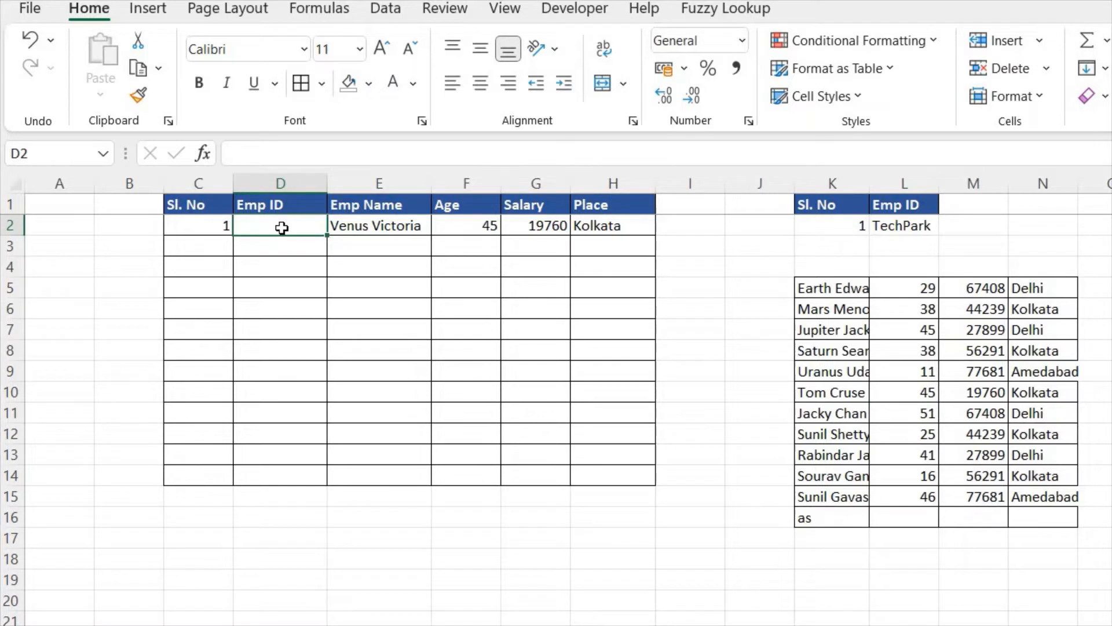
text(=)
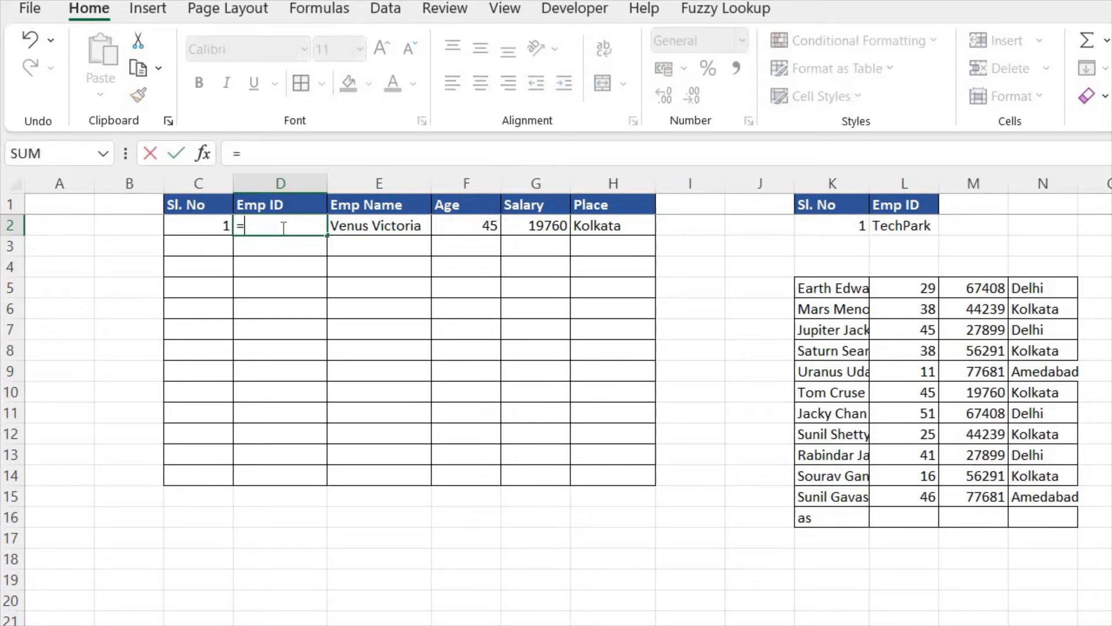
text(coun)
key(Tab)
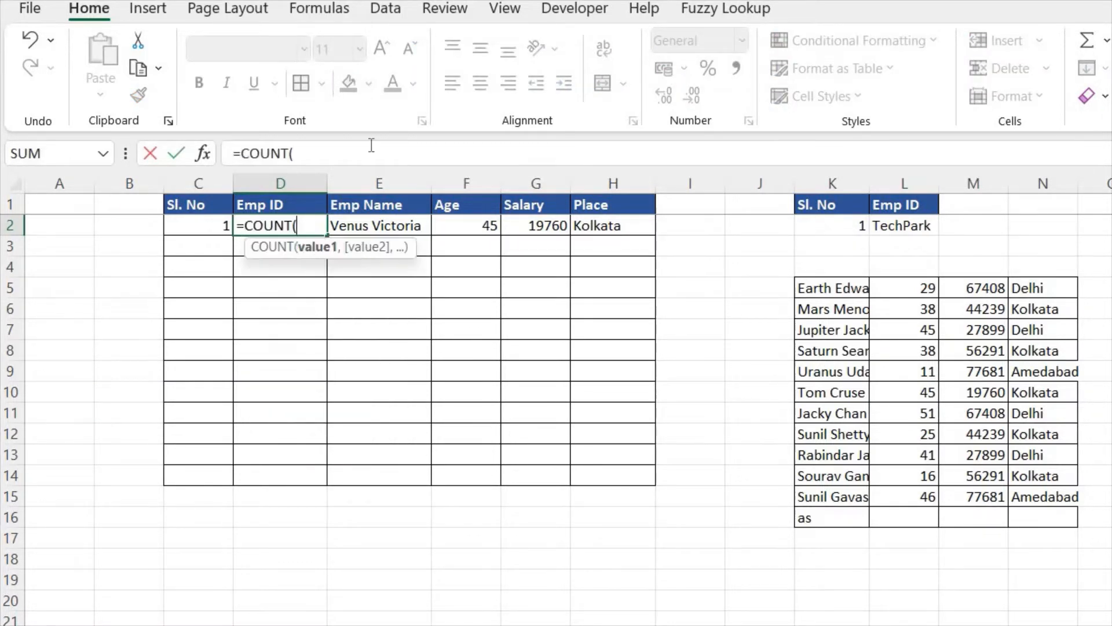
click(910, 226)
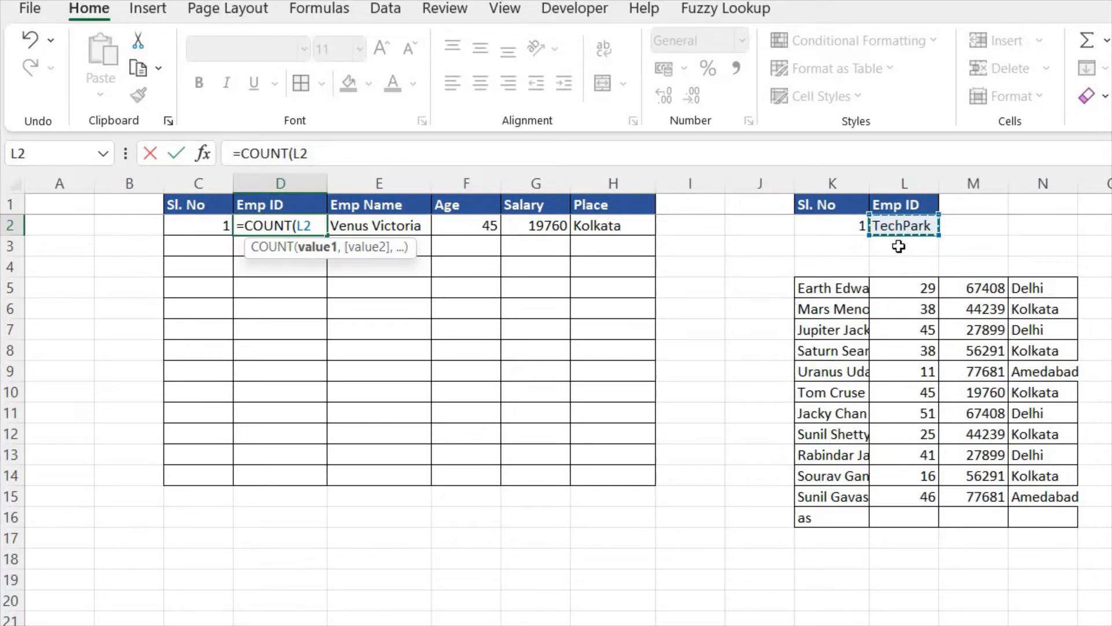
key(F4)
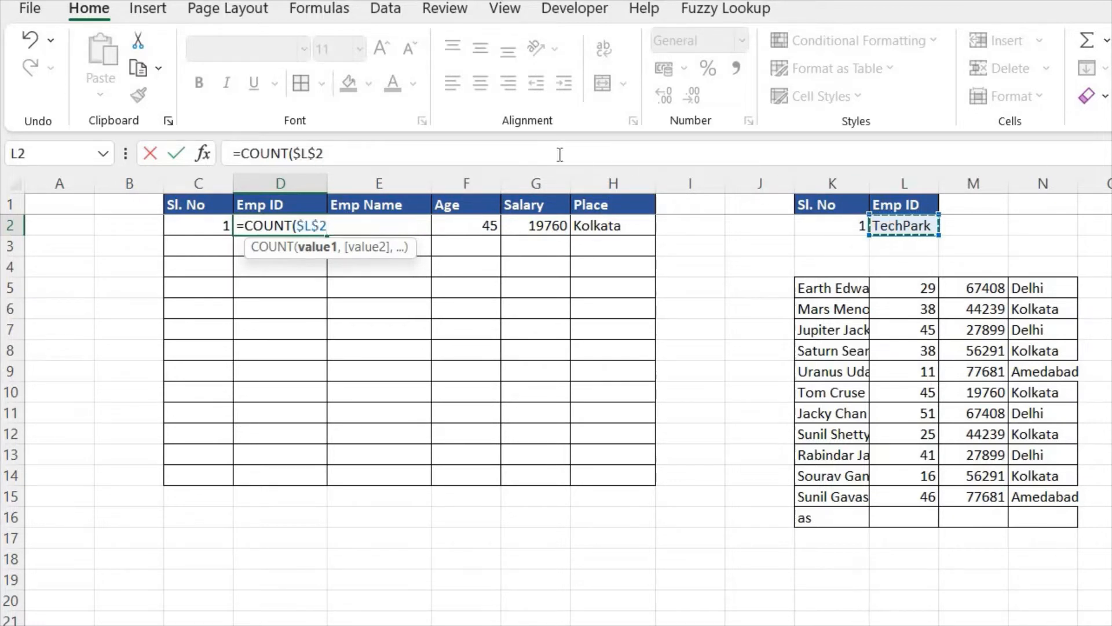
click(389, 155)
text(,)
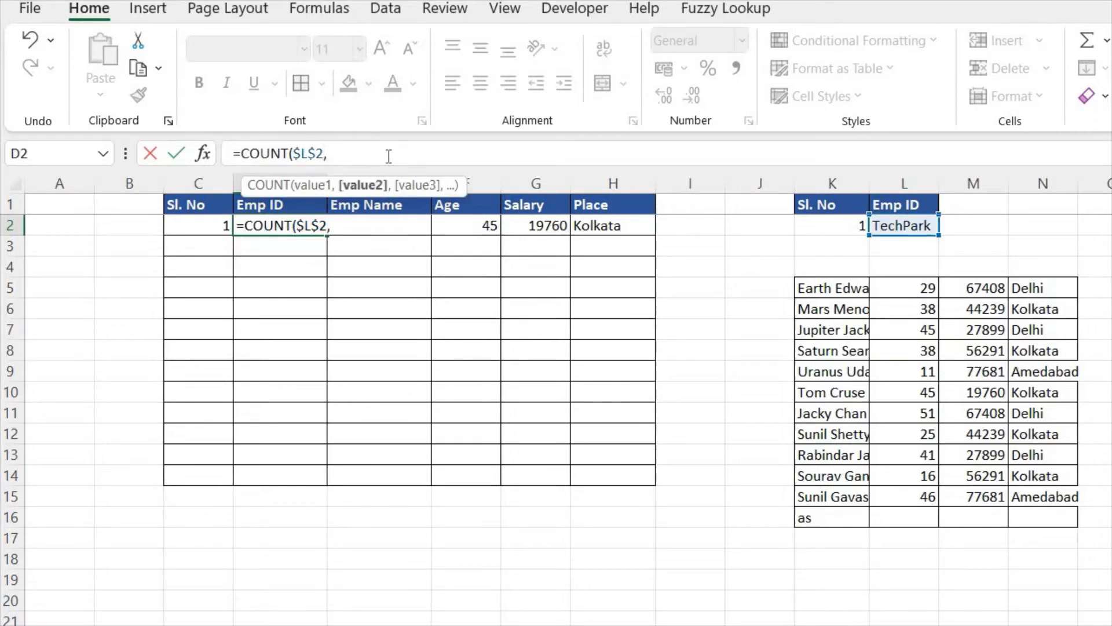
text("_"))
key(Return)
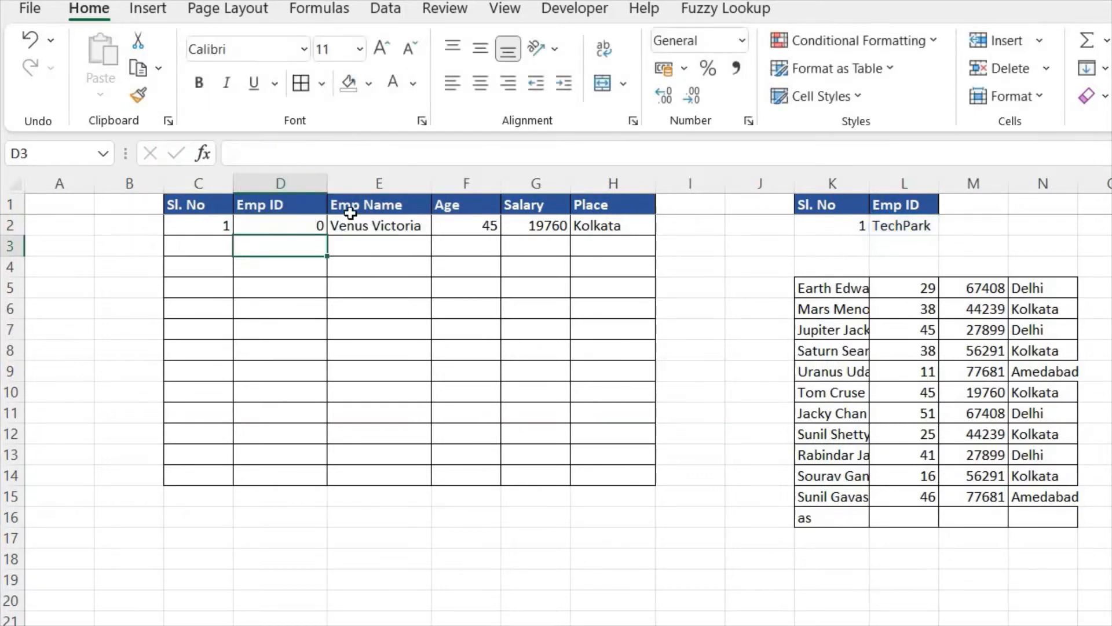
Step: Replace COUNT with CONCAT in D2 so the Emp ID formula reads =CONCAT($L$2,"_")
click(310, 225)
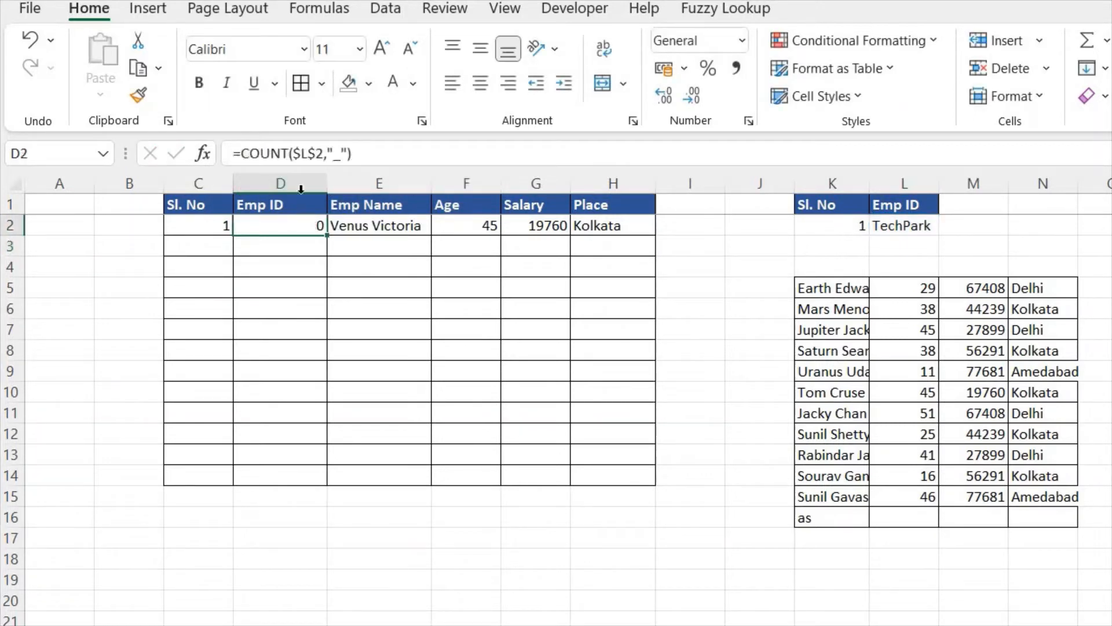
click(288, 155)
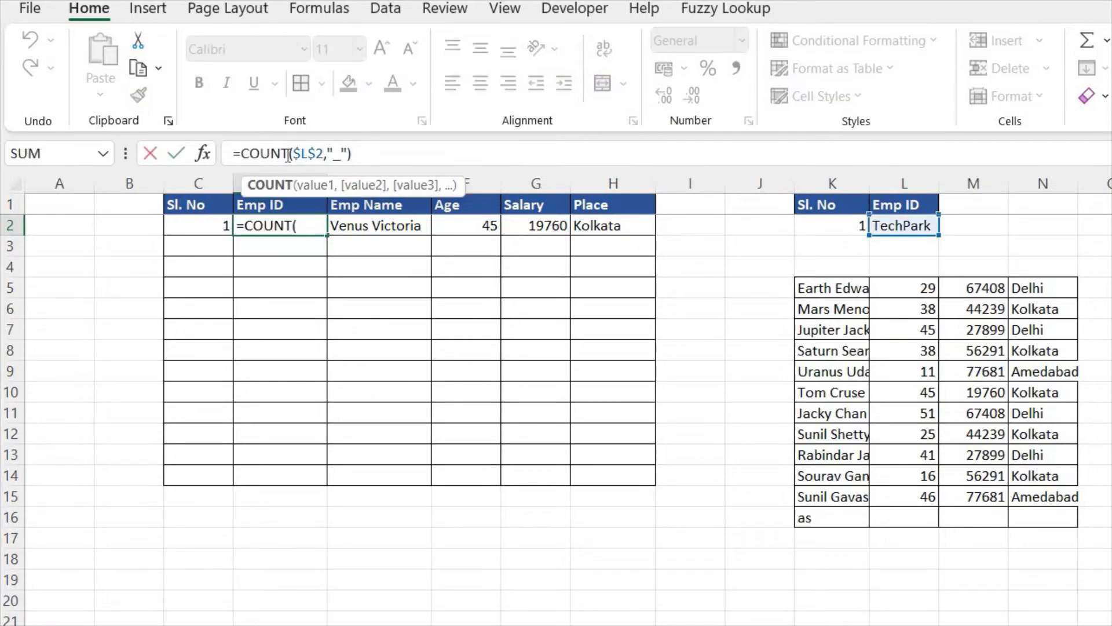
key(BackSpace)
key(BackSpace)
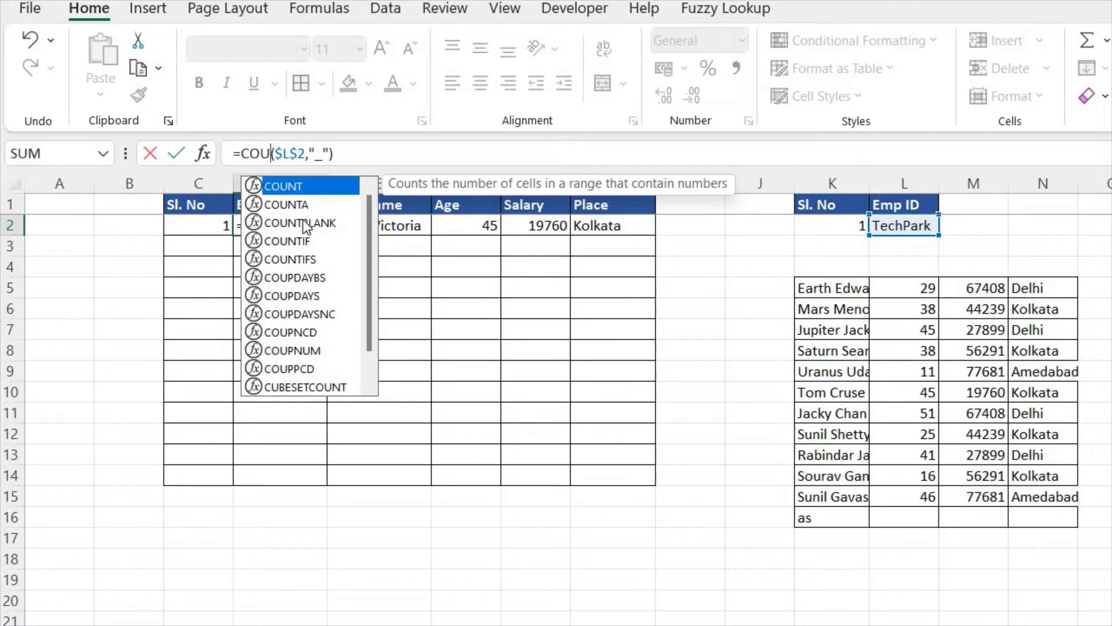
key(BackSpace)
key(BackSpace)
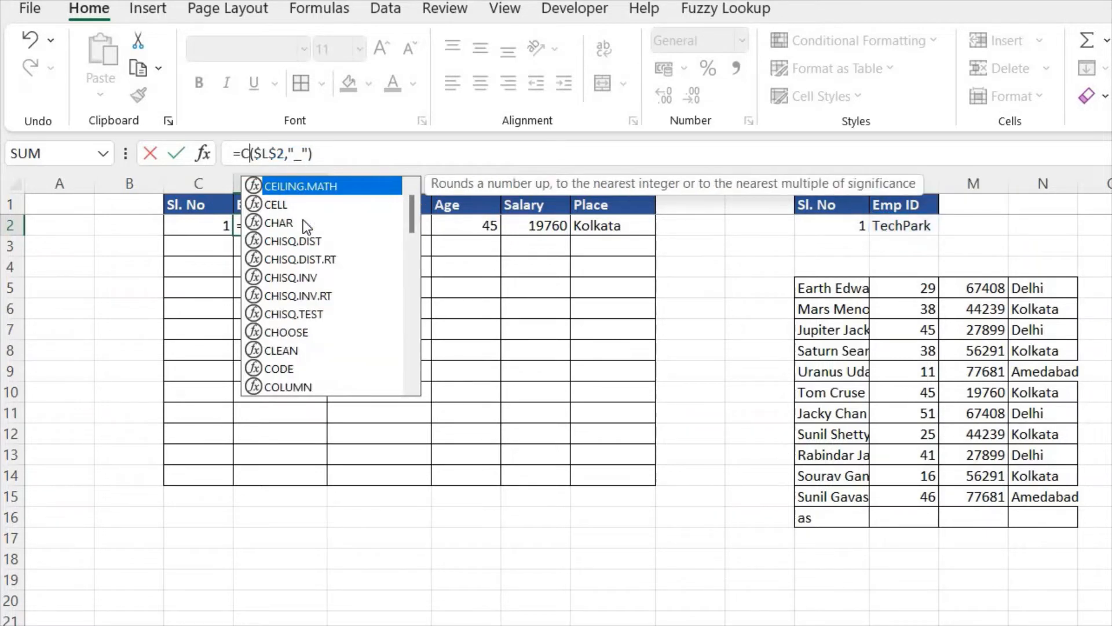
text(on)
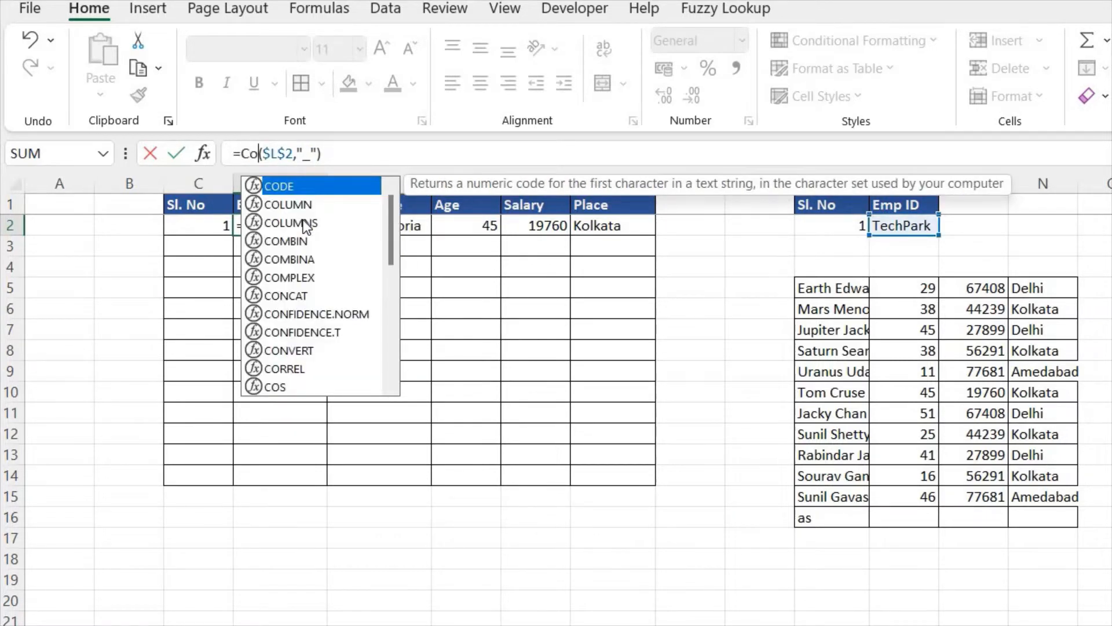
key(Tab)
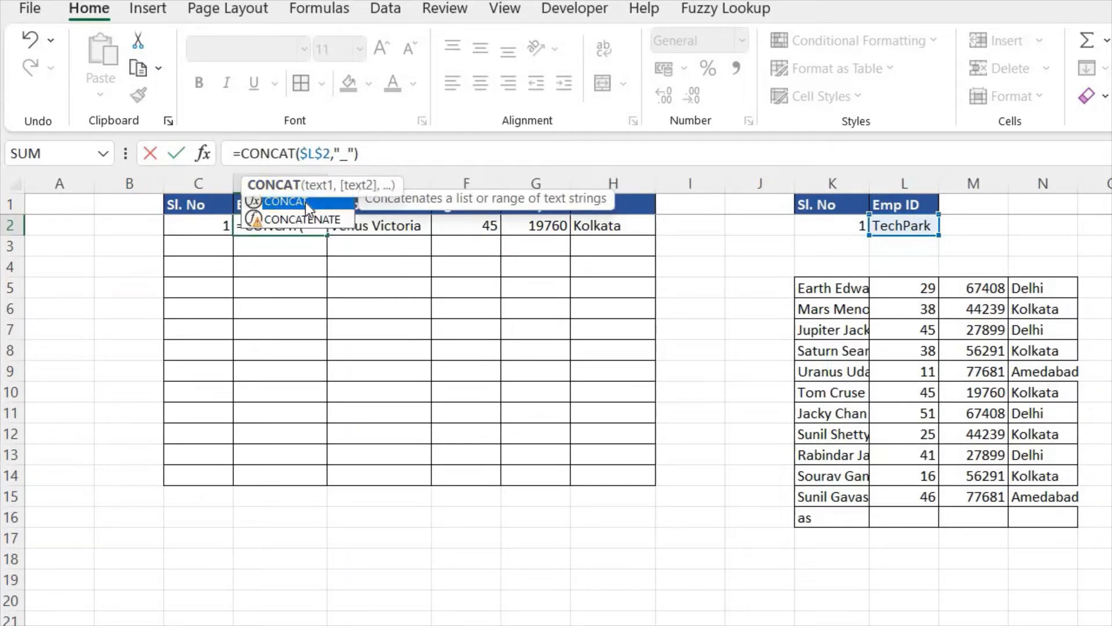
click(385, 155)
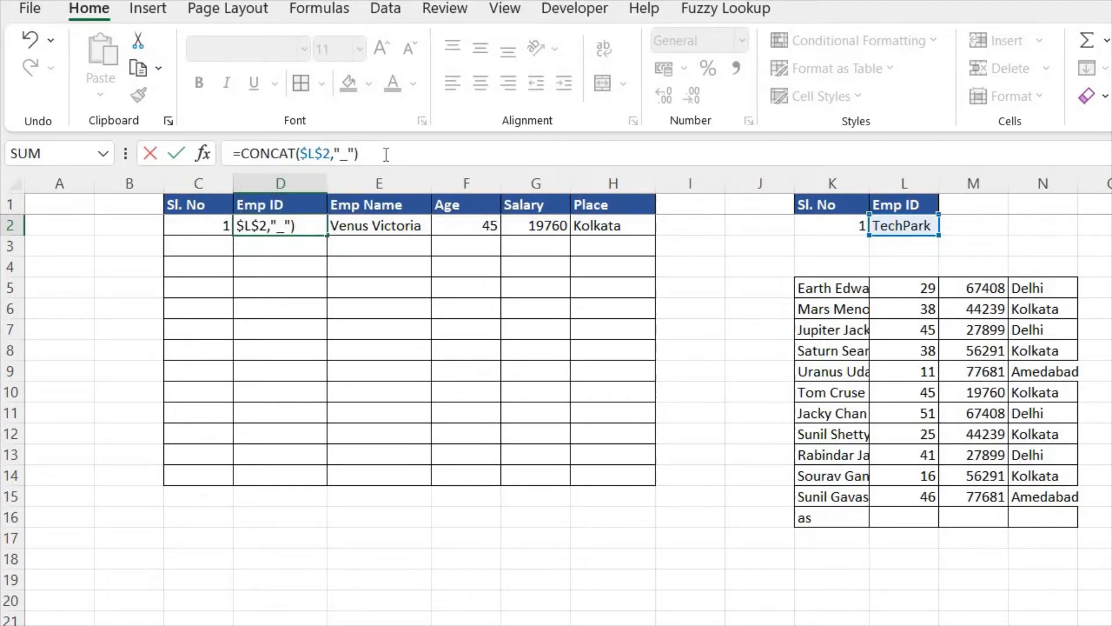
key(Return)
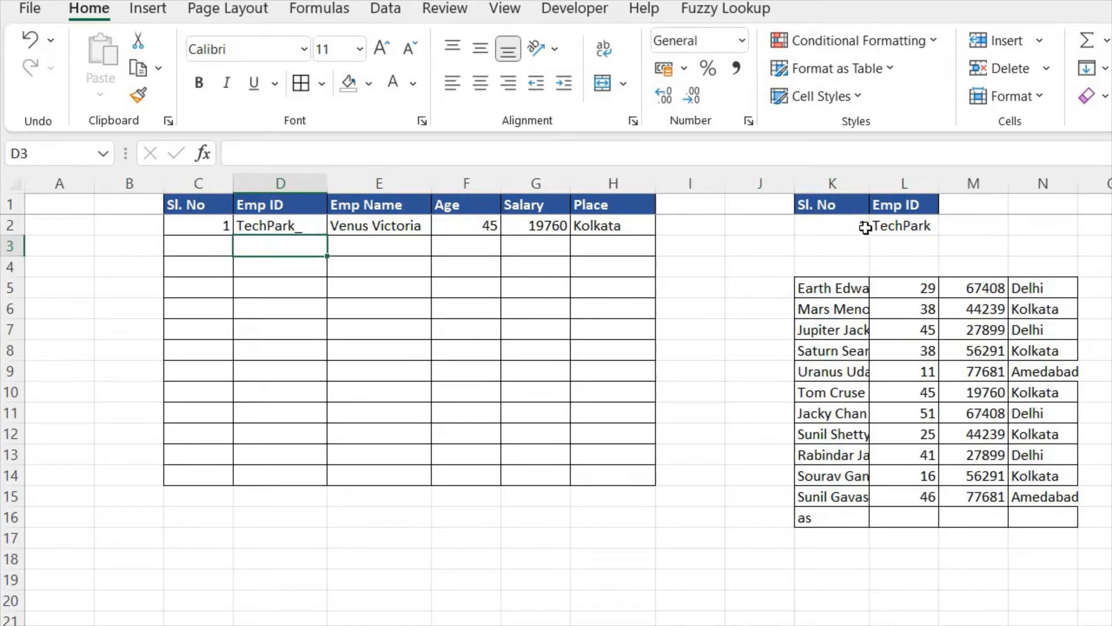
Step: Add the absolute reference $K$2 as the third text in D2, making the formula =CONCAT($L$2,"_",$K$2)
click(313, 226)
click(356, 155)
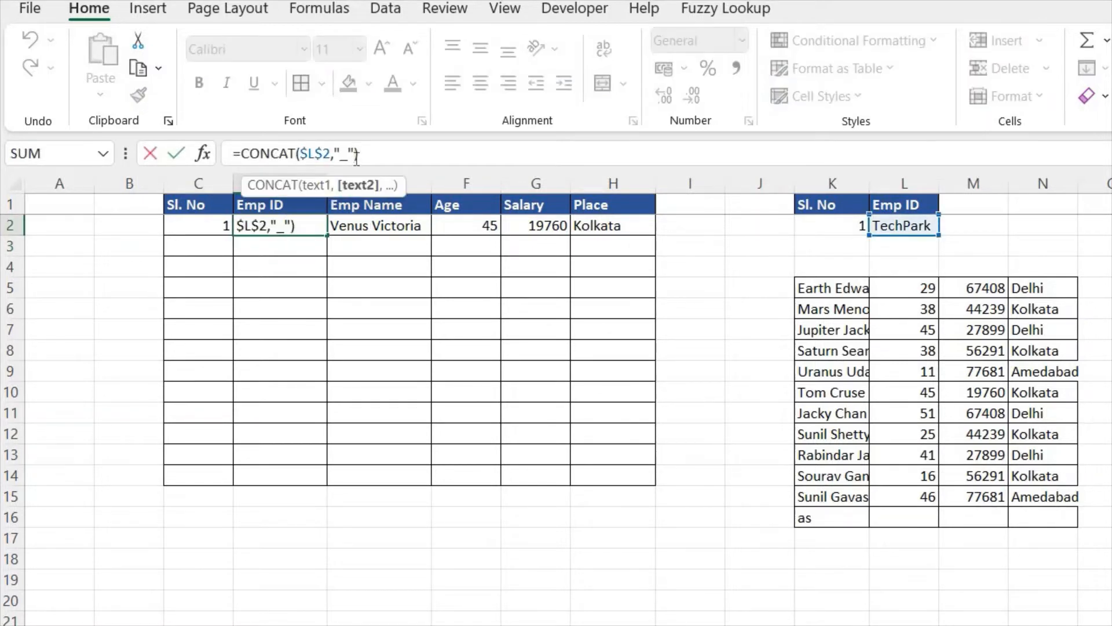
text(,)
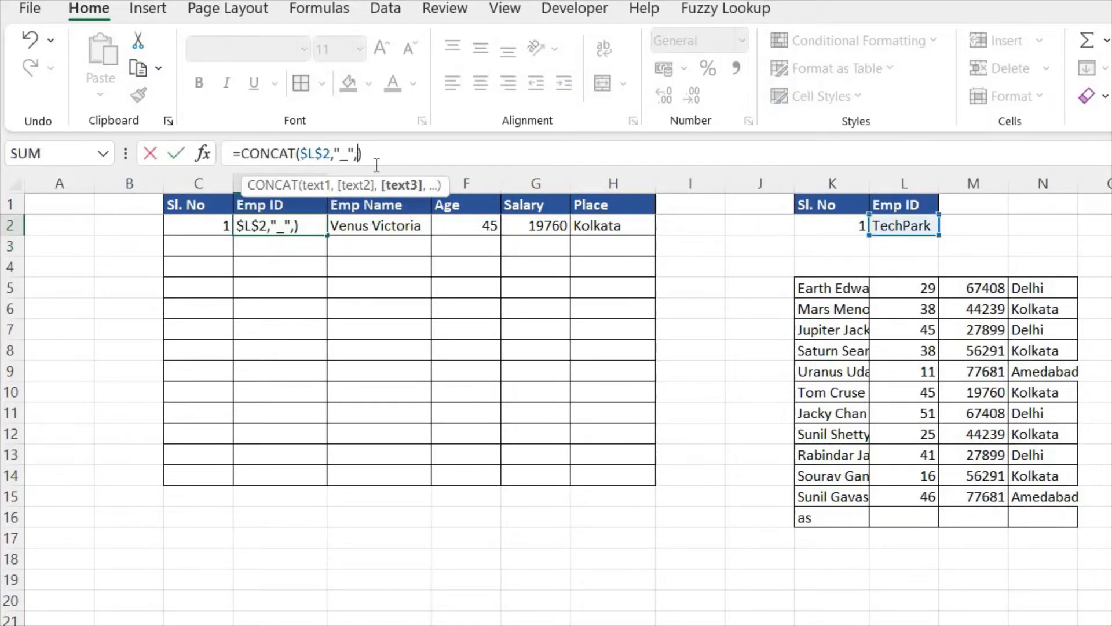
click(826, 225)
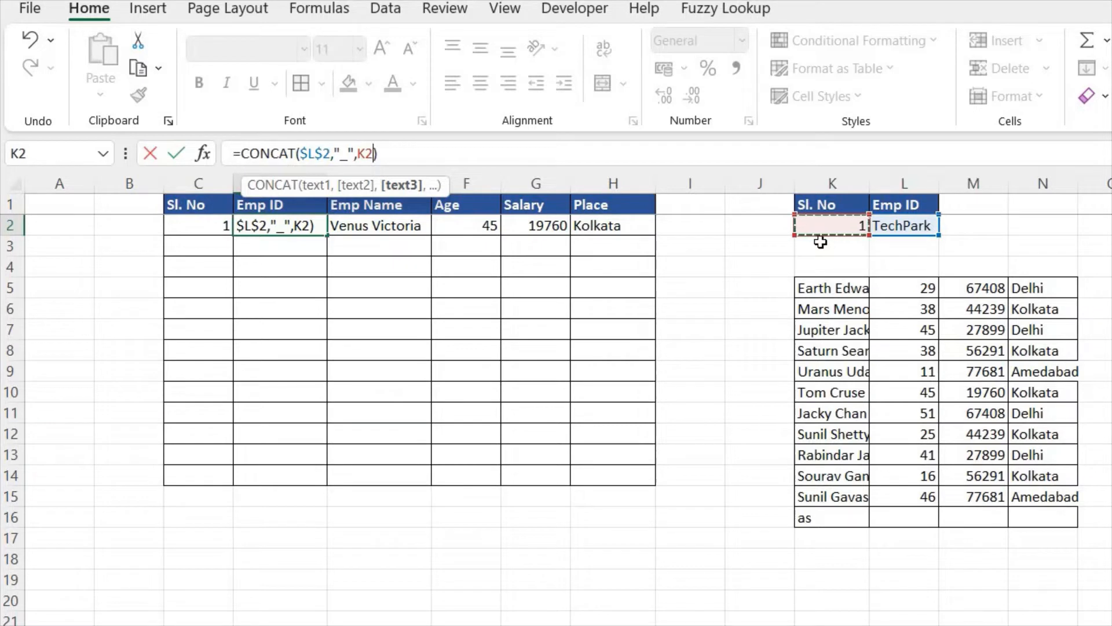
key(F4)
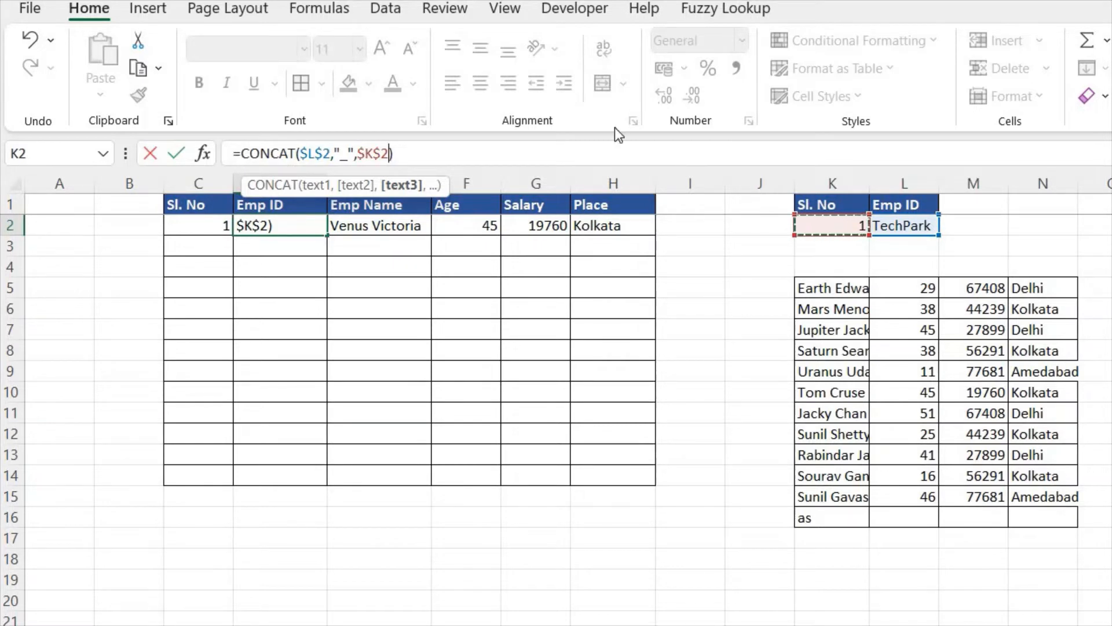
click(571, 145)
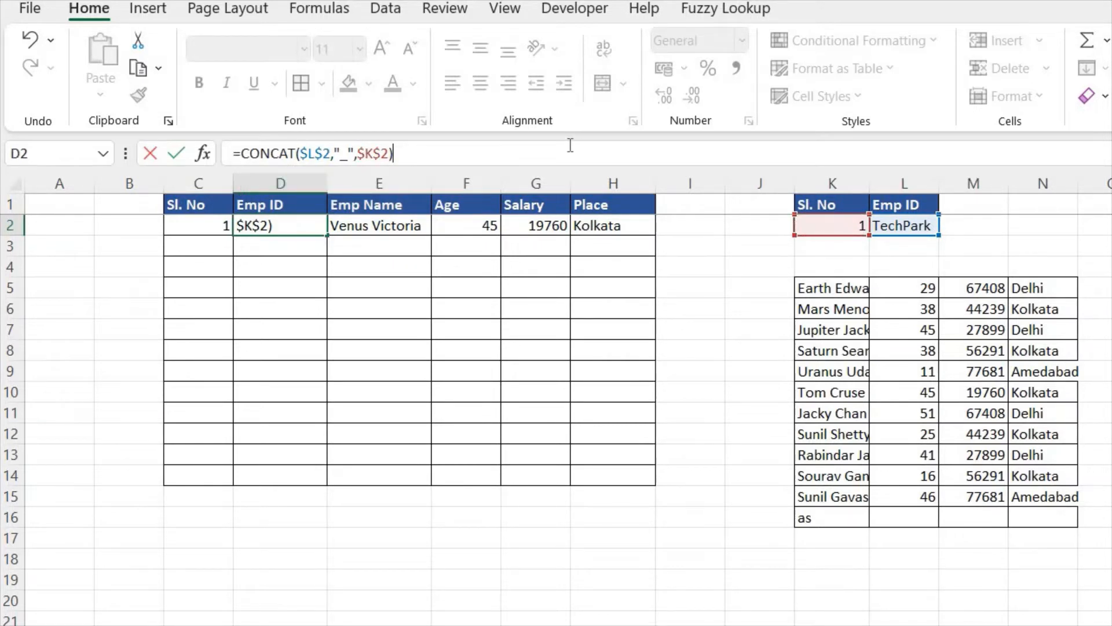
key(ctrl+Return)
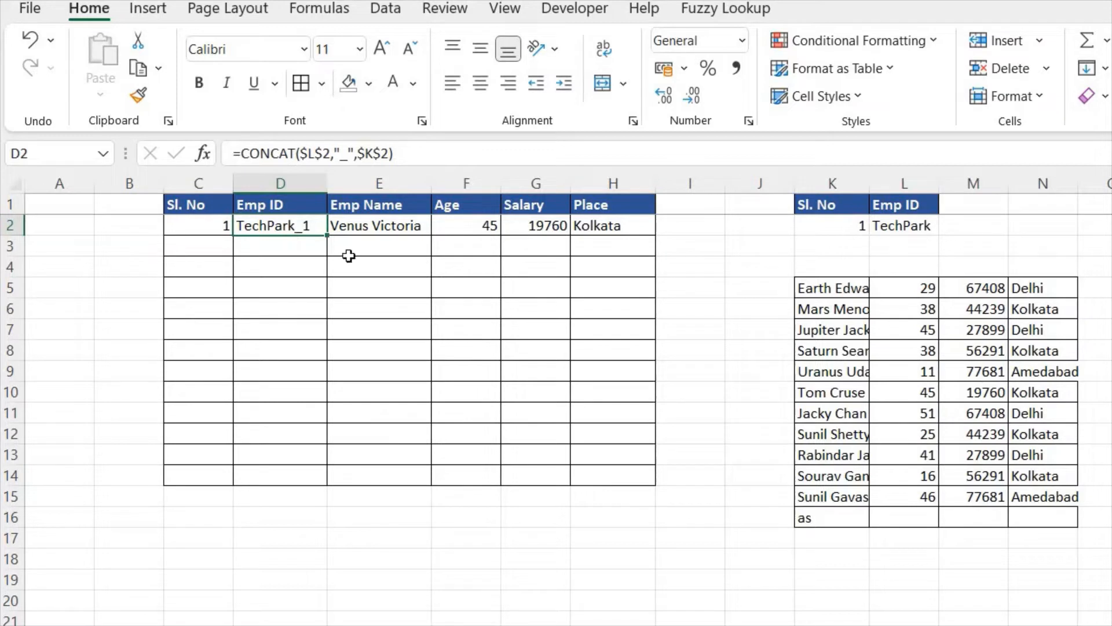
click(375, 253)
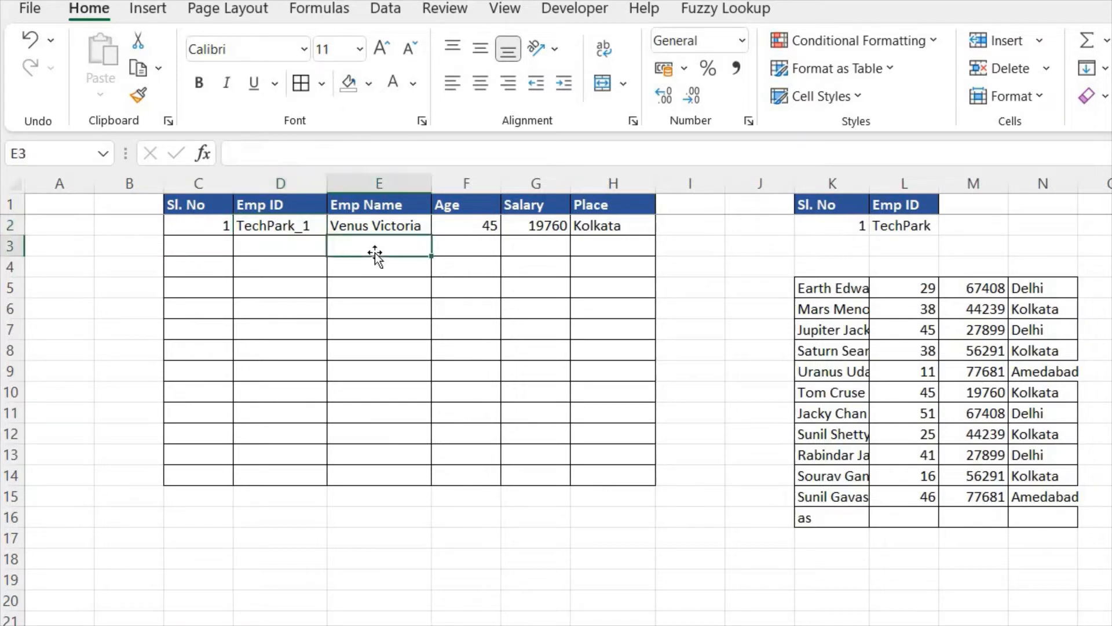
click(826, 287)
key(ctrl+c)
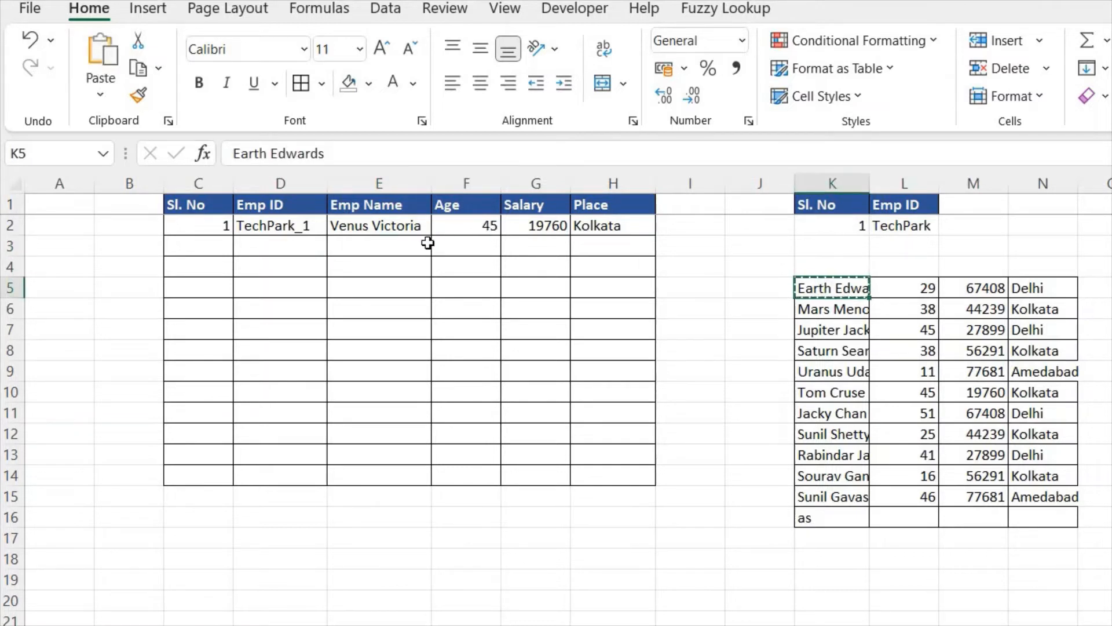
click(419, 244)
key(ctrl+v)
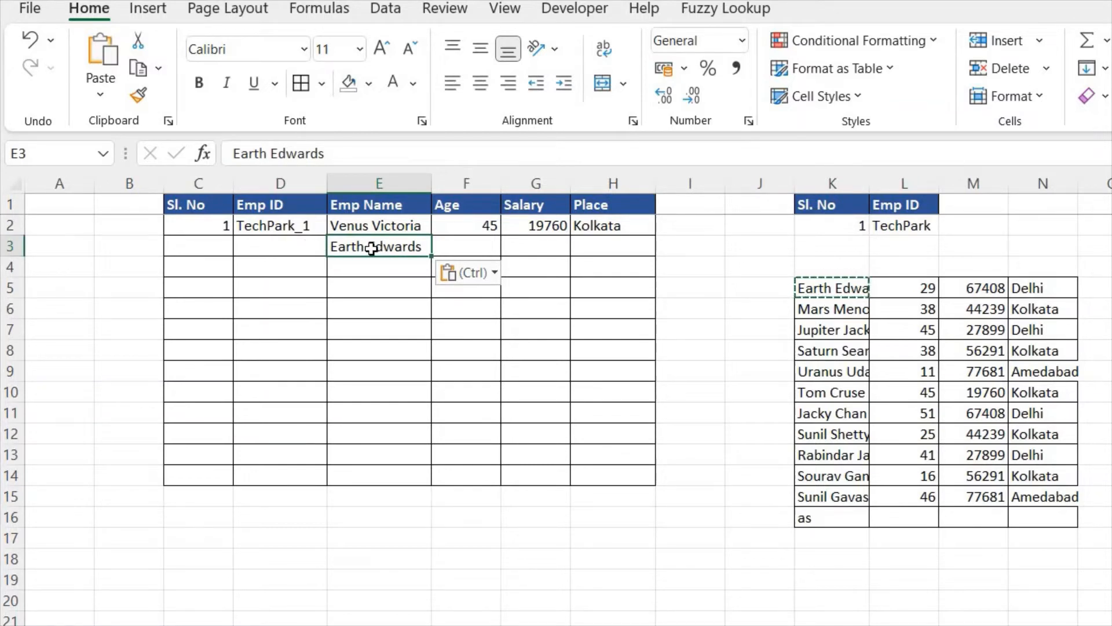
key(Delete)
Step: Begin an IF formula in C3, the second Sl. No cell
key(Left)
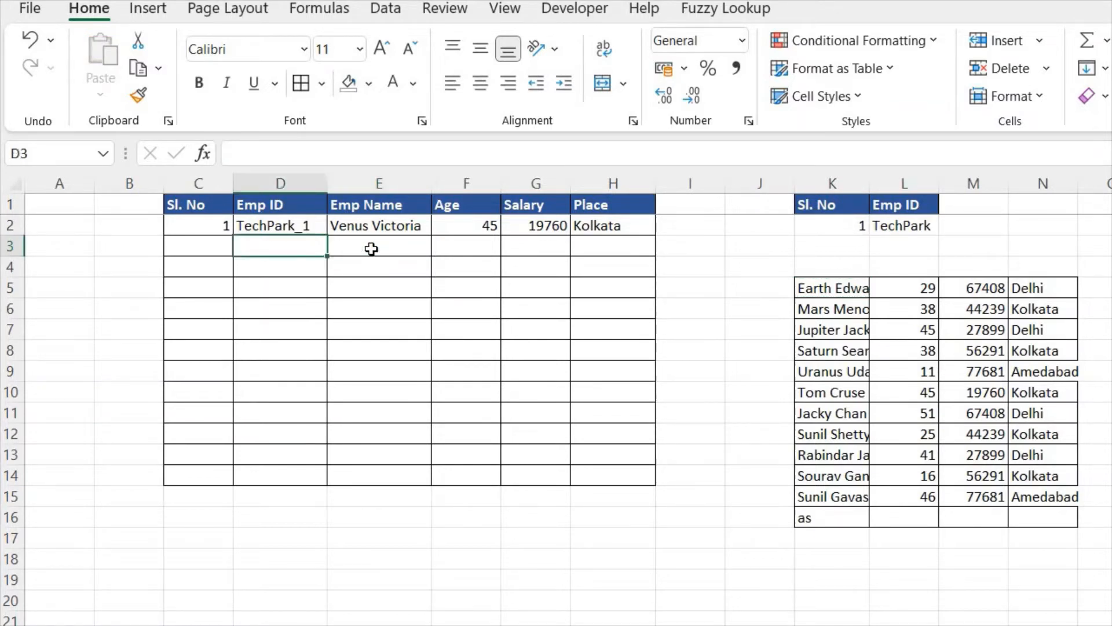
key(Left)
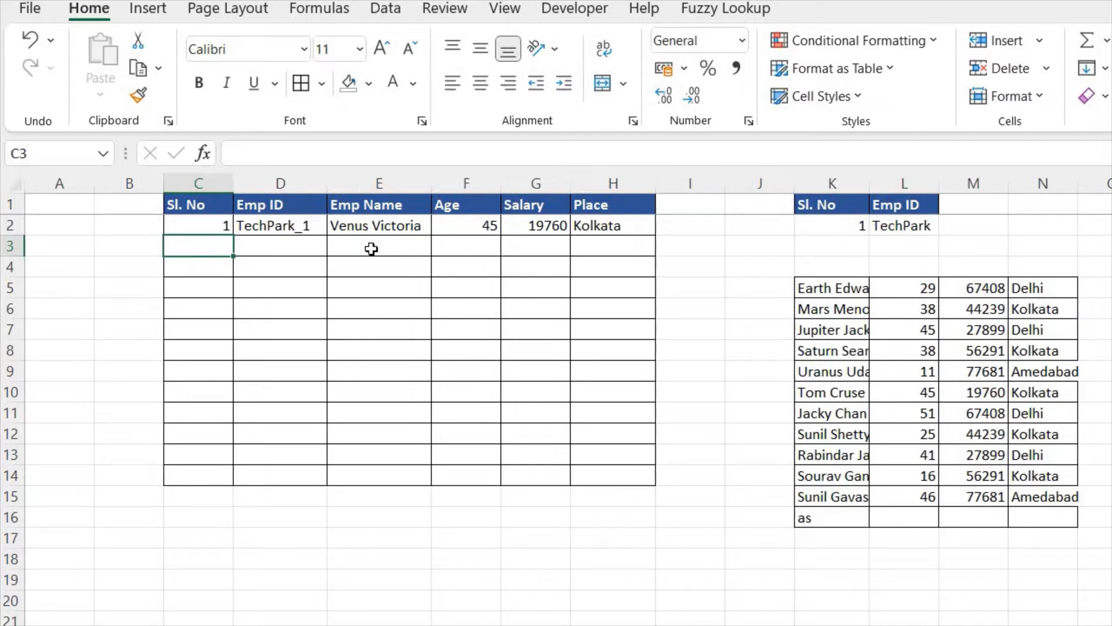
text(=)
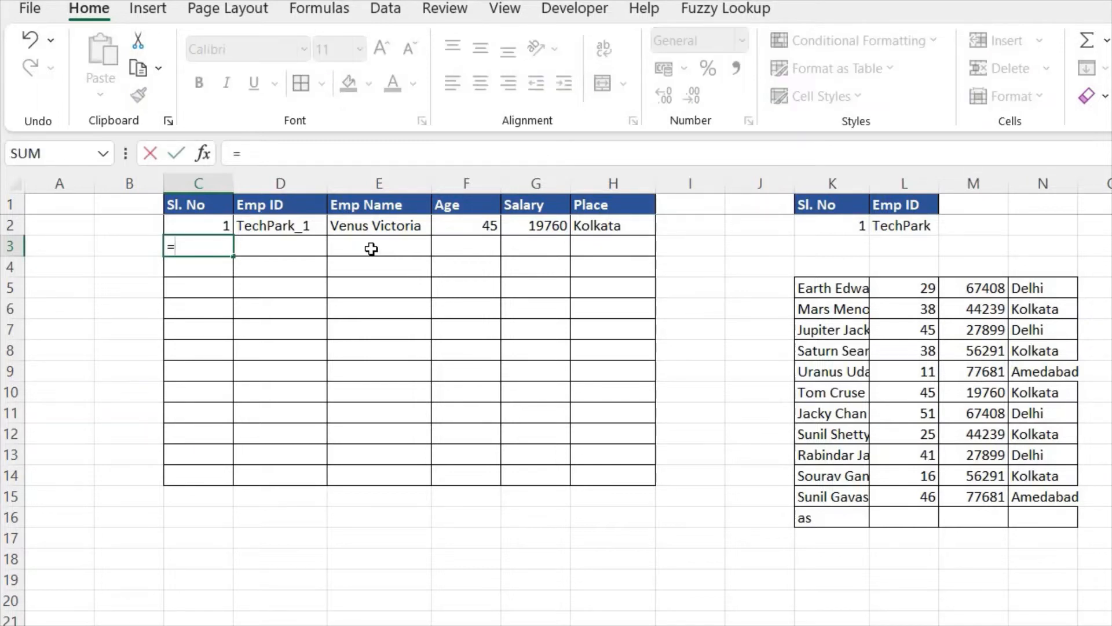
text(if)
key(Tab)
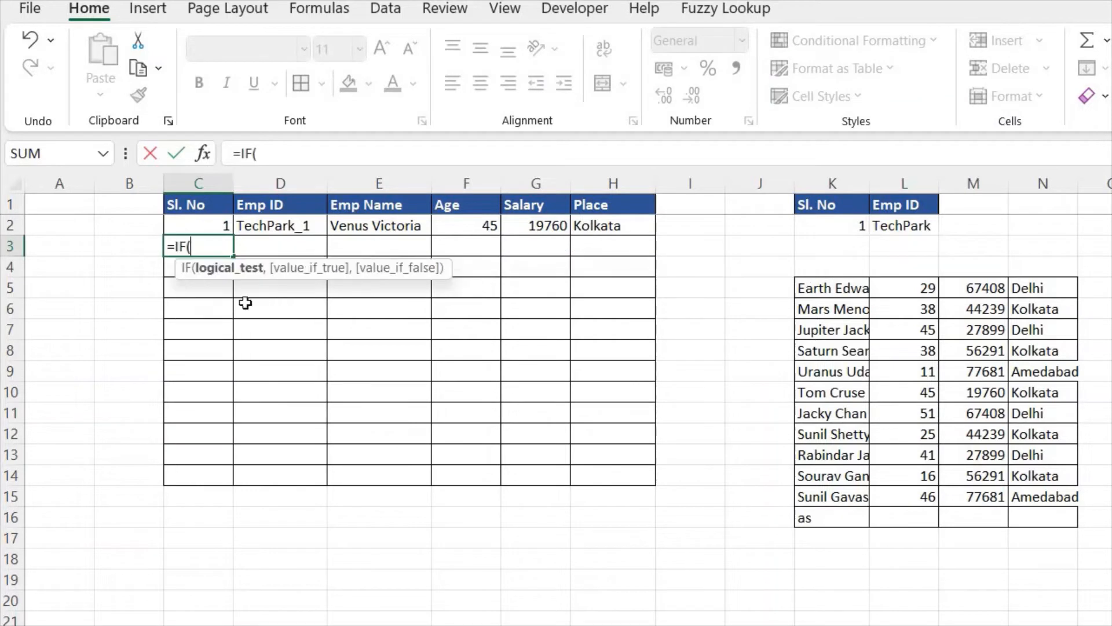
click(396, 245)
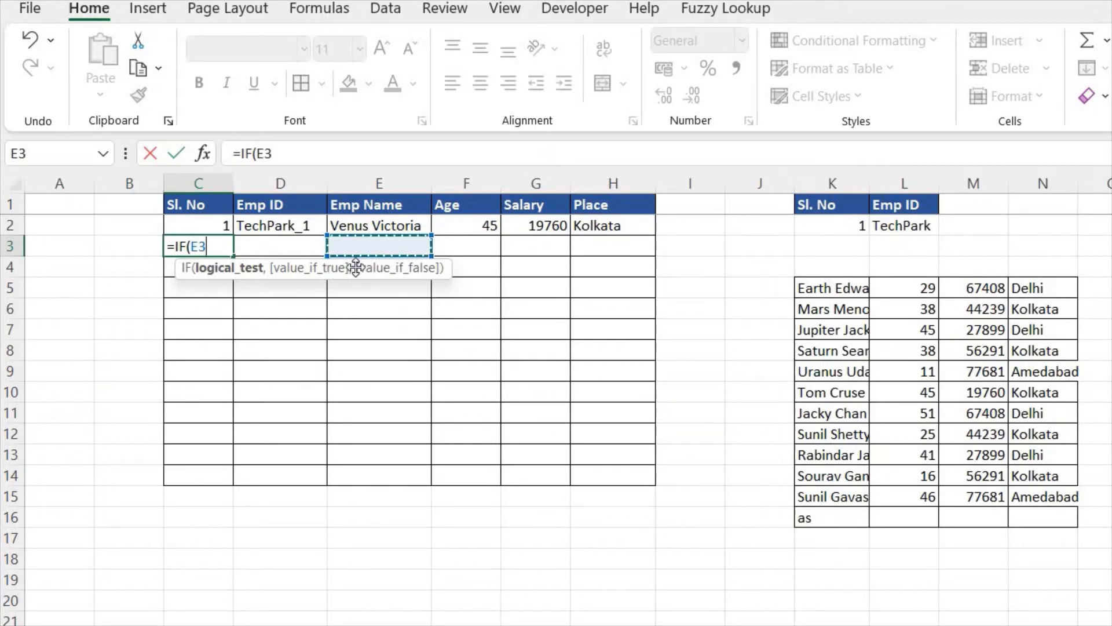
click(311, 156)
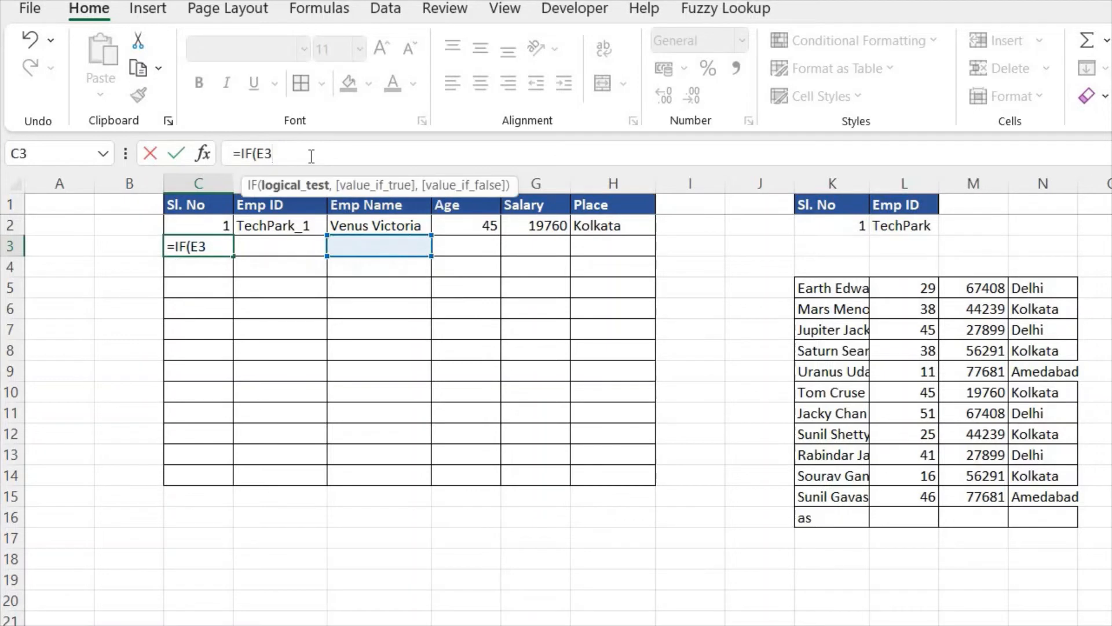
key(BackSpace)
key(BackSpace)
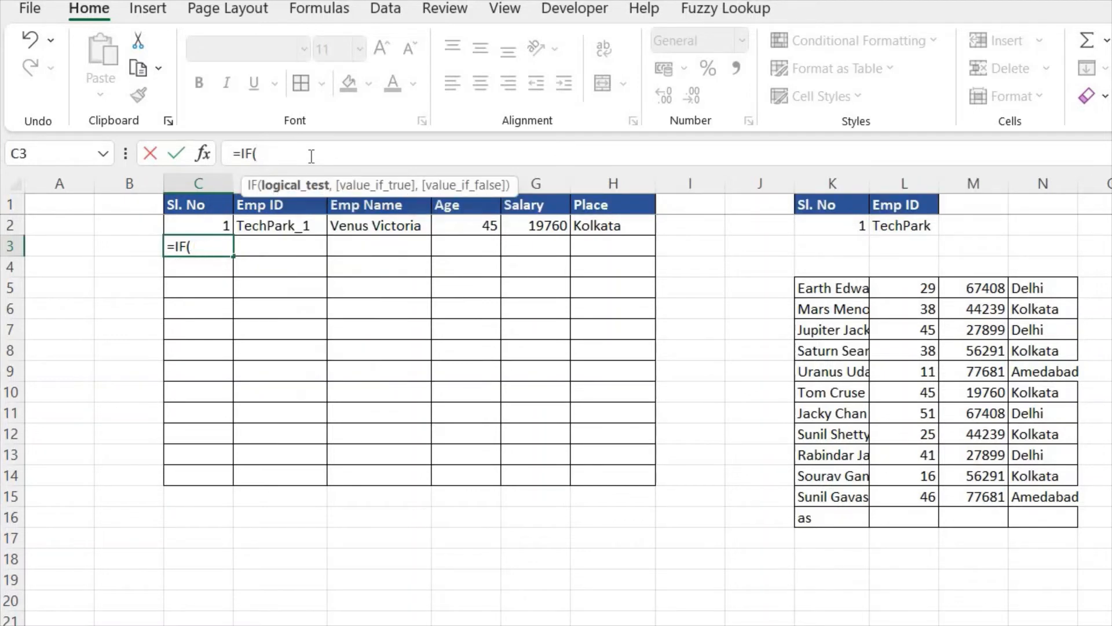
Step: Use ISBLANK(E3) as the logical test of the IF formula in C3
text(i)
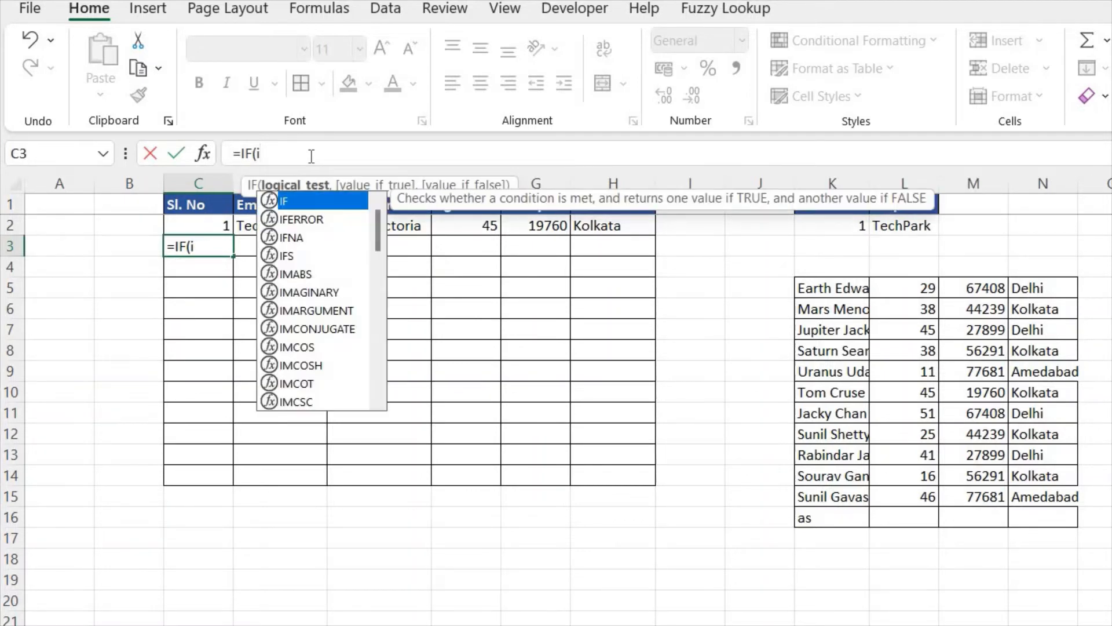
text(sblank)
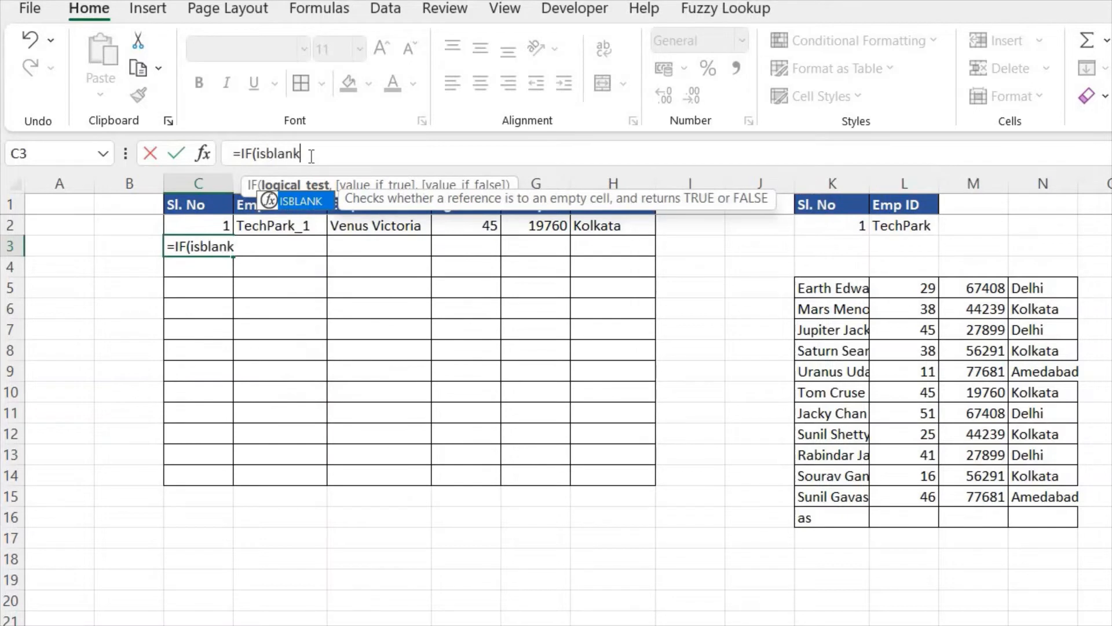
key(Tab)
click(399, 242)
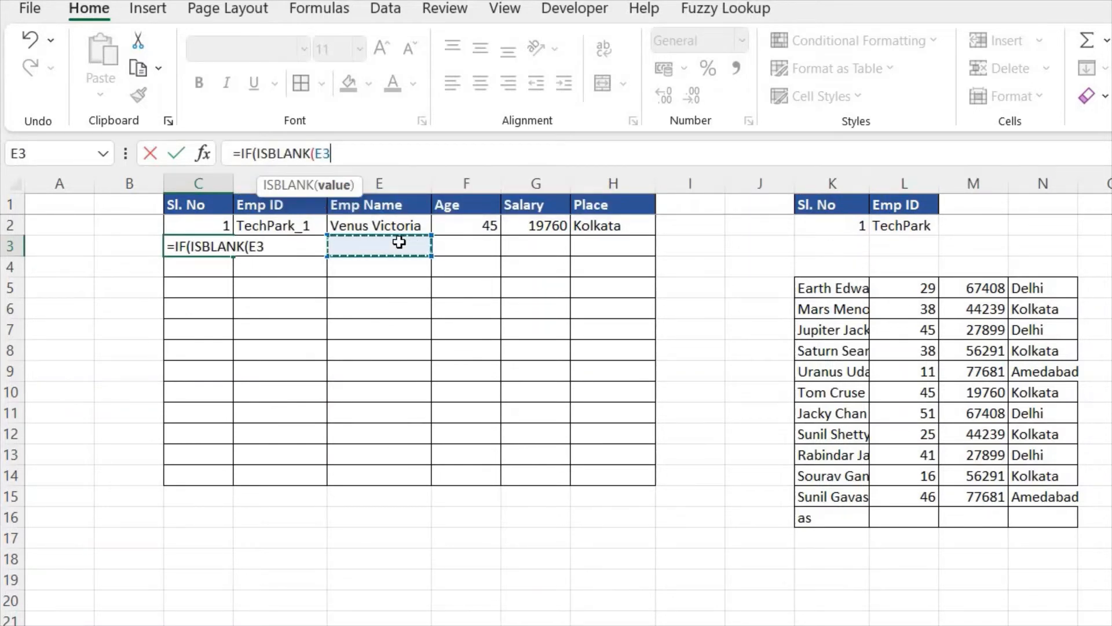
text())
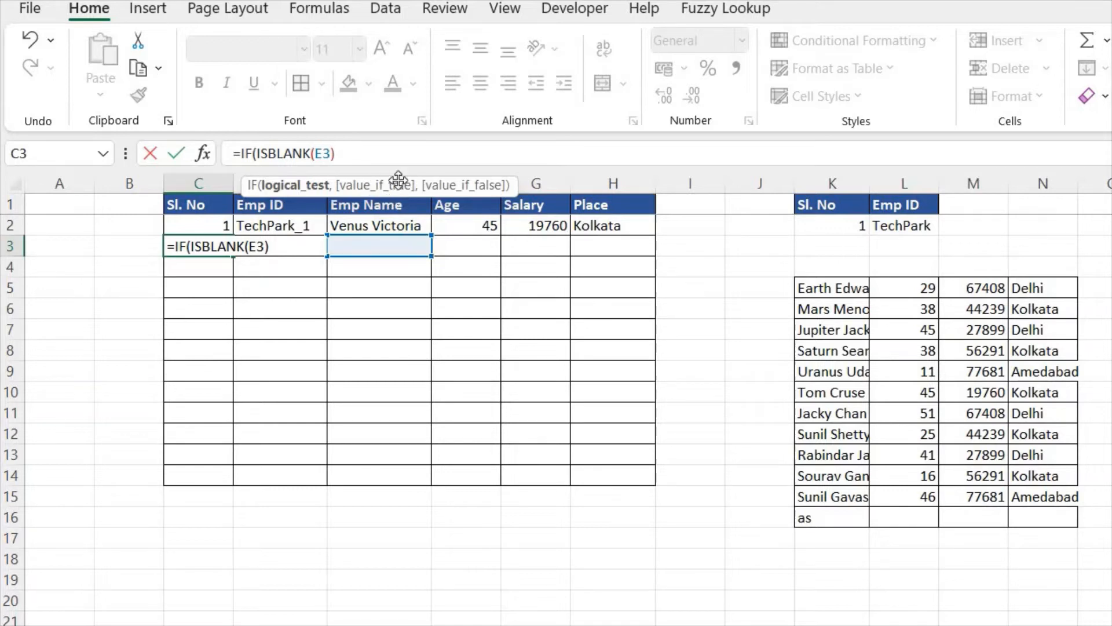
Step: Complete the C3 formula as =IF(ISBLANK(E3),"",C2+1), returning empty text for a blank name and otherwise the previous serial number plus 1
text(,)
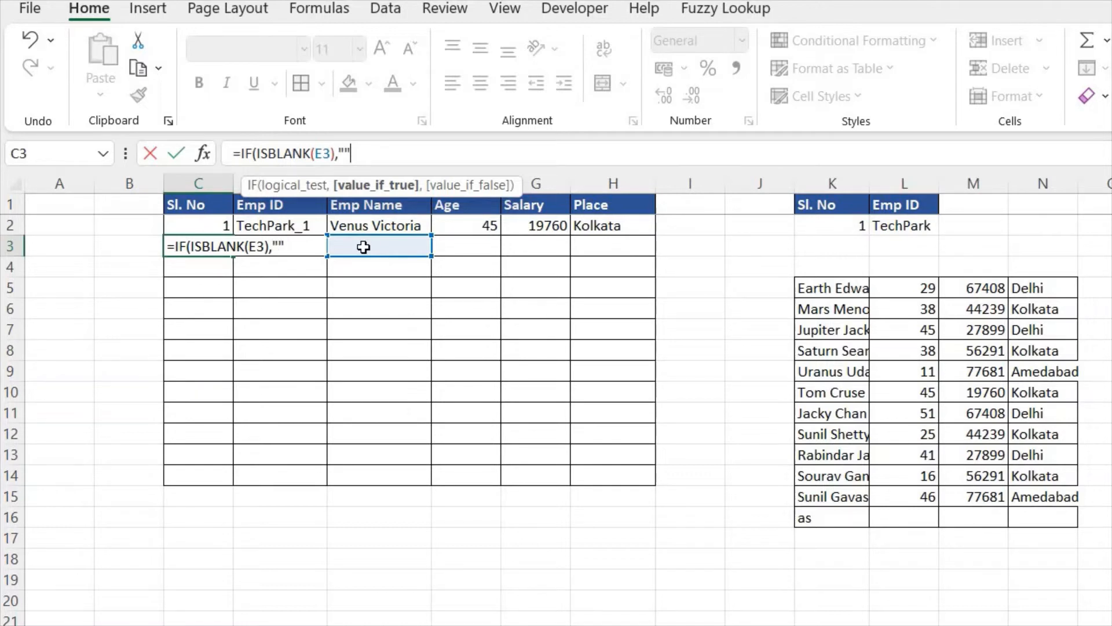
text(,)
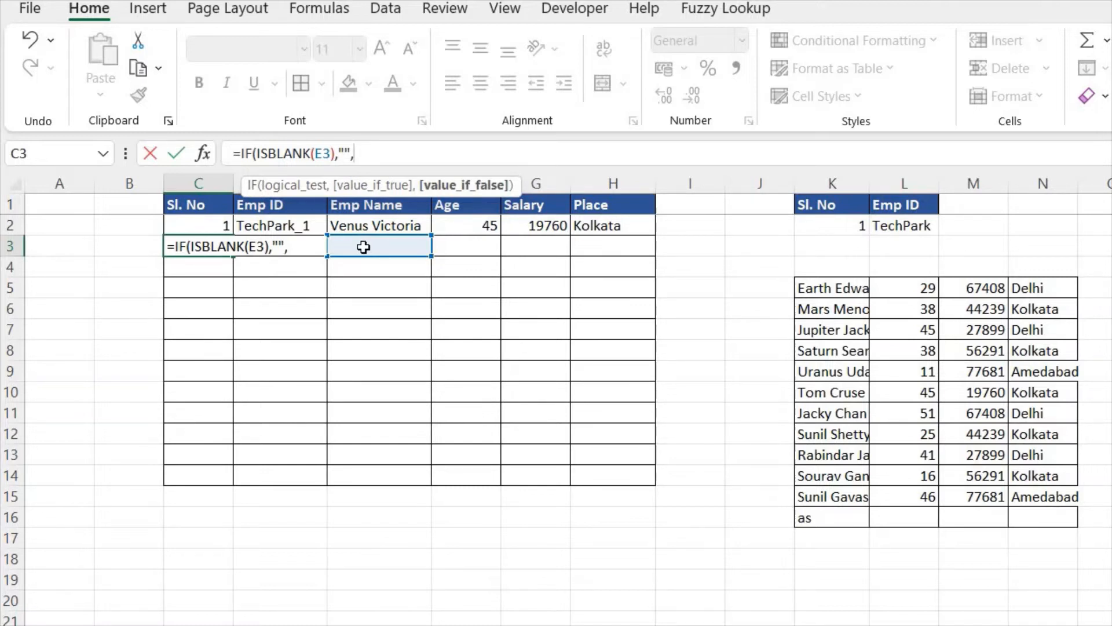
click(218, 222)
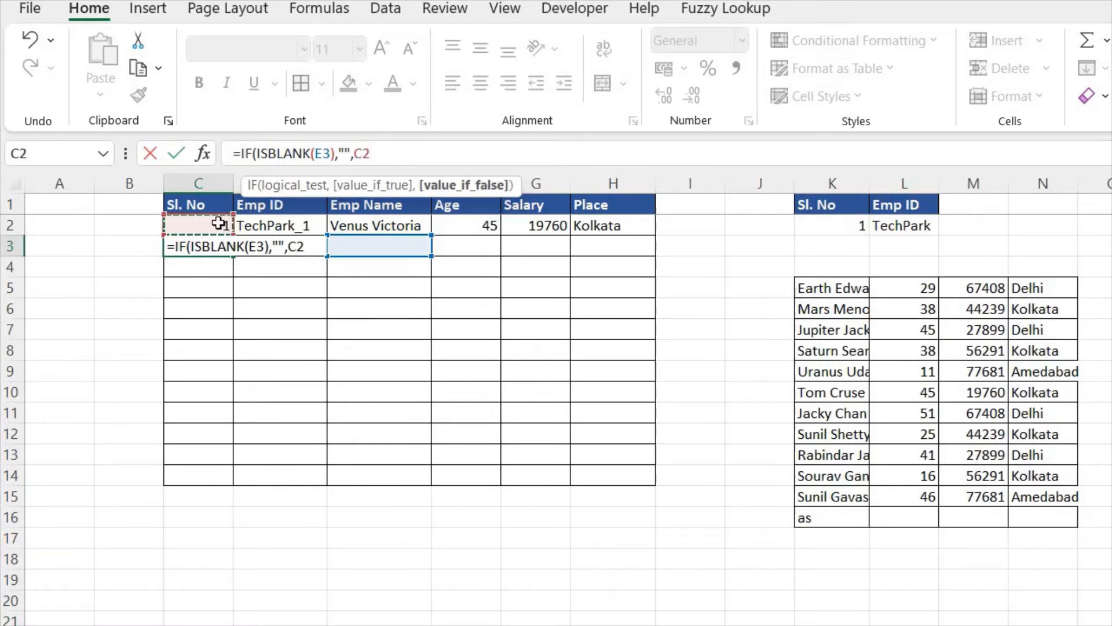
text(+1))
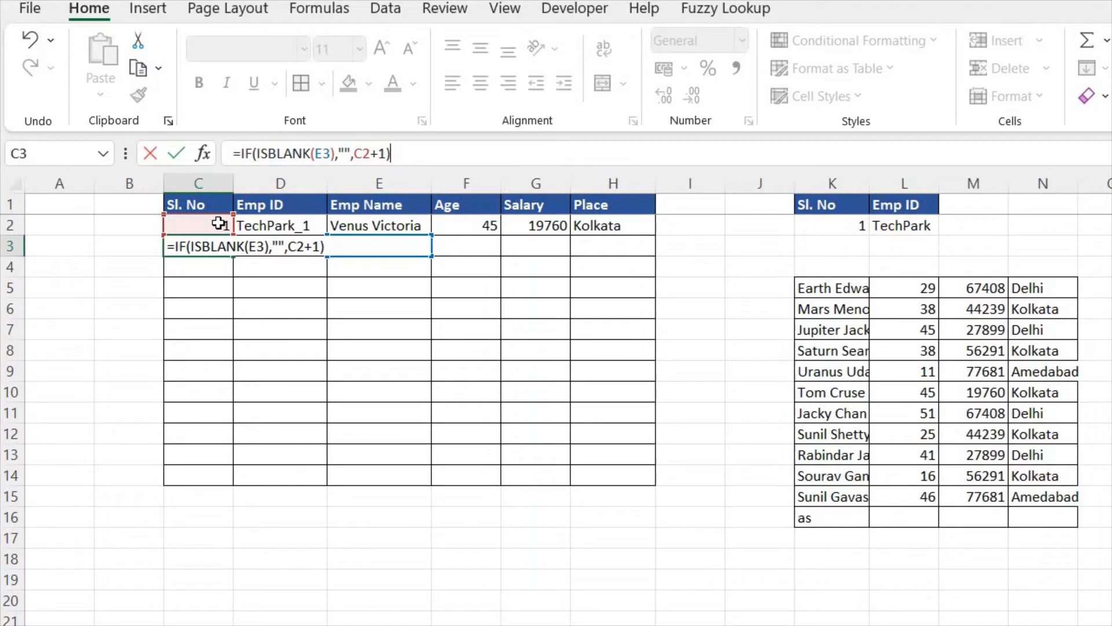
key(Return)
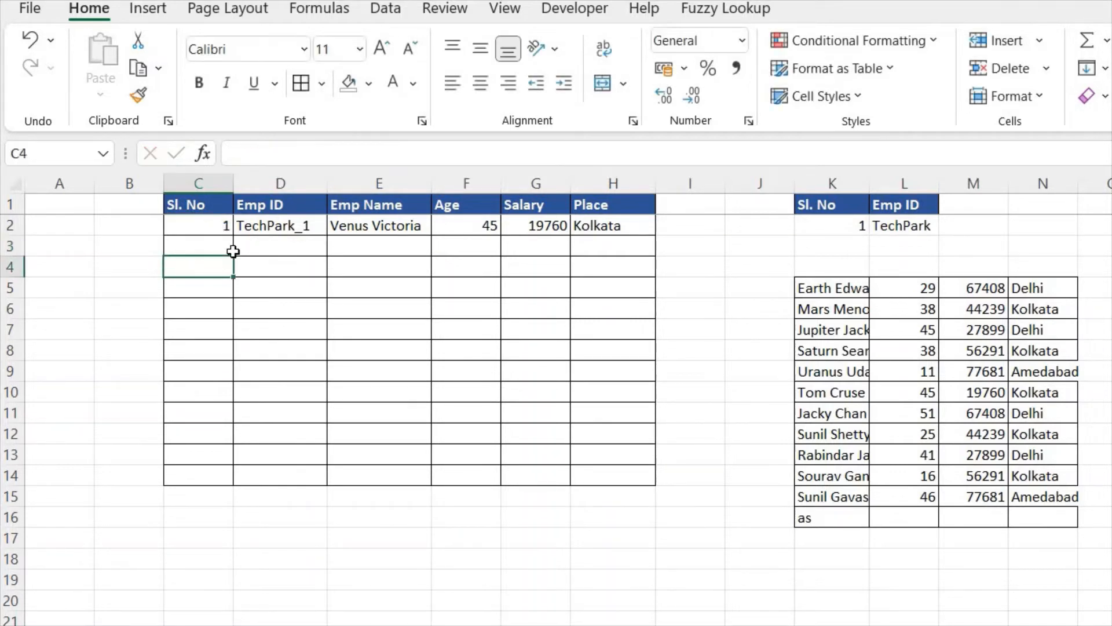
Step: Enter a sample employee name in E3 and copy it down through E8
click(349, 243)
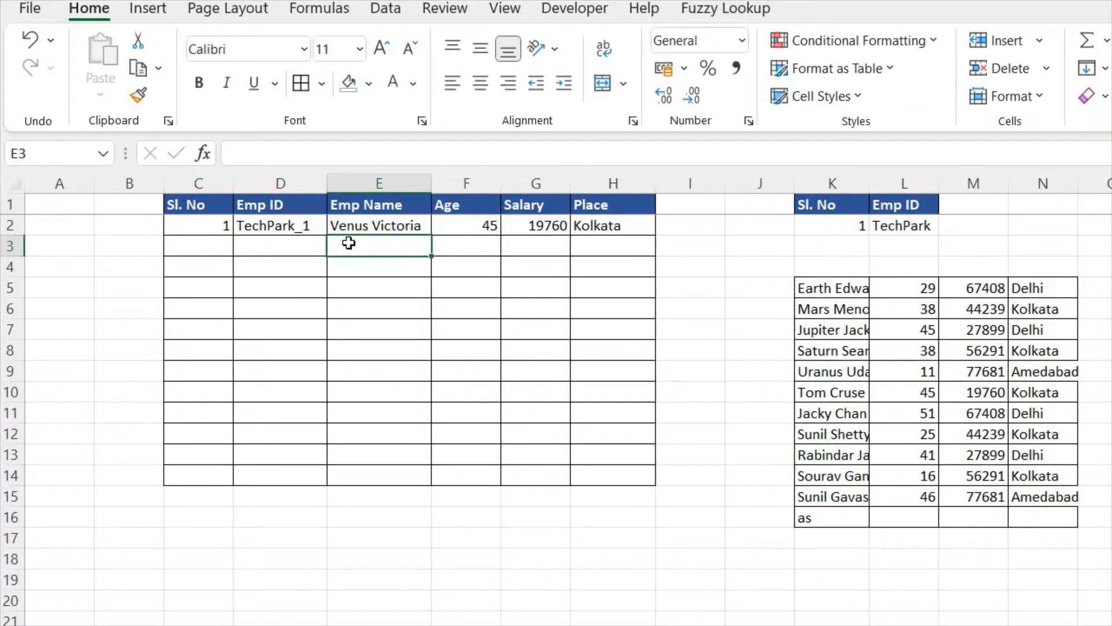
text(SOumen)
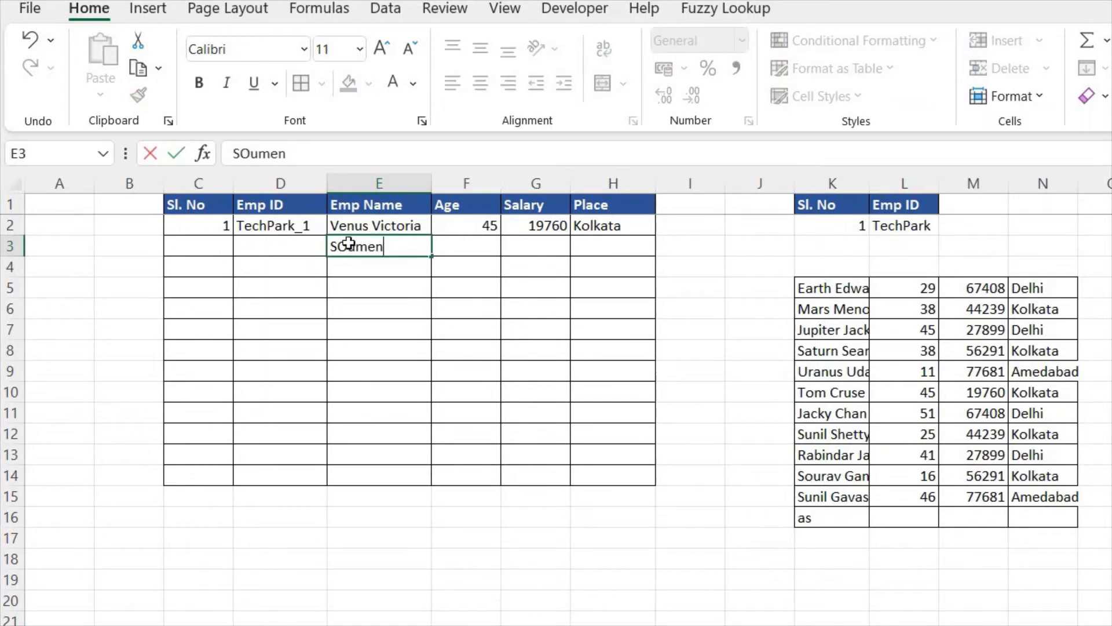
key(Return)
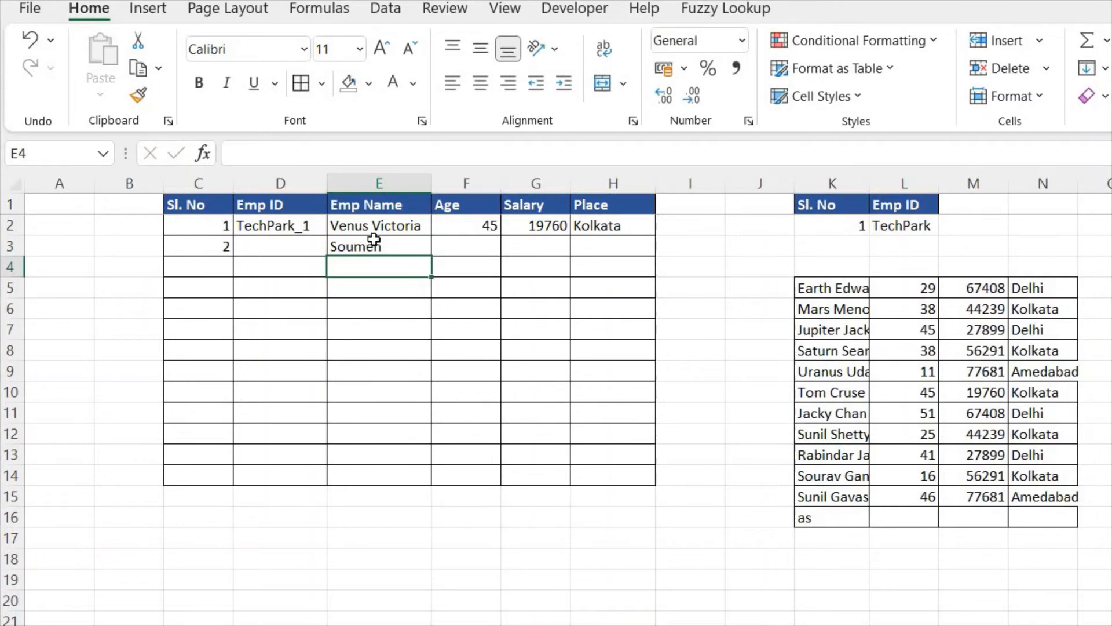
click(398, 248)
drag(431, 256, 445, 354)
Step: Copy the serial number formula from C3 down through C8
click(221, 242)
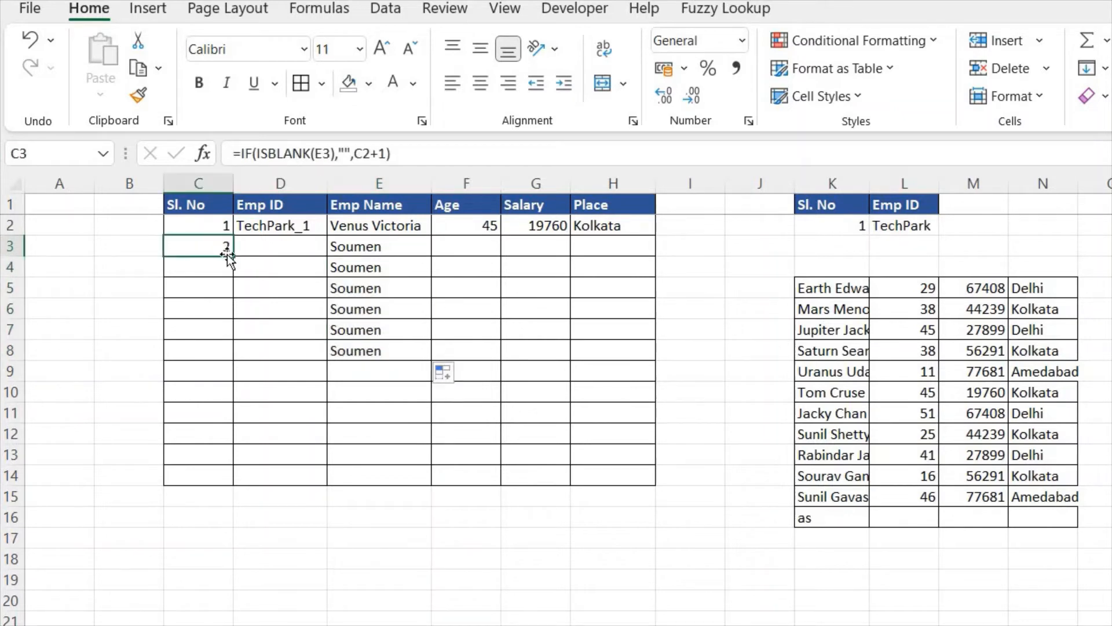
drag(231, 255, 235, 353)
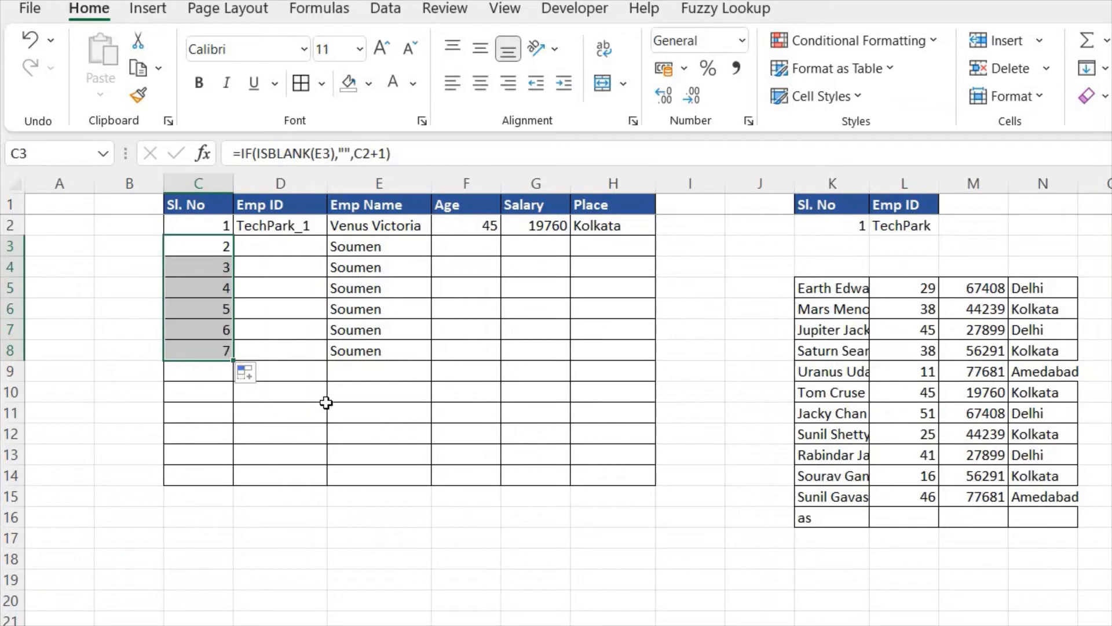
Step: Clear the sample employee names one by one from E8 up to E3
click(358, 348)
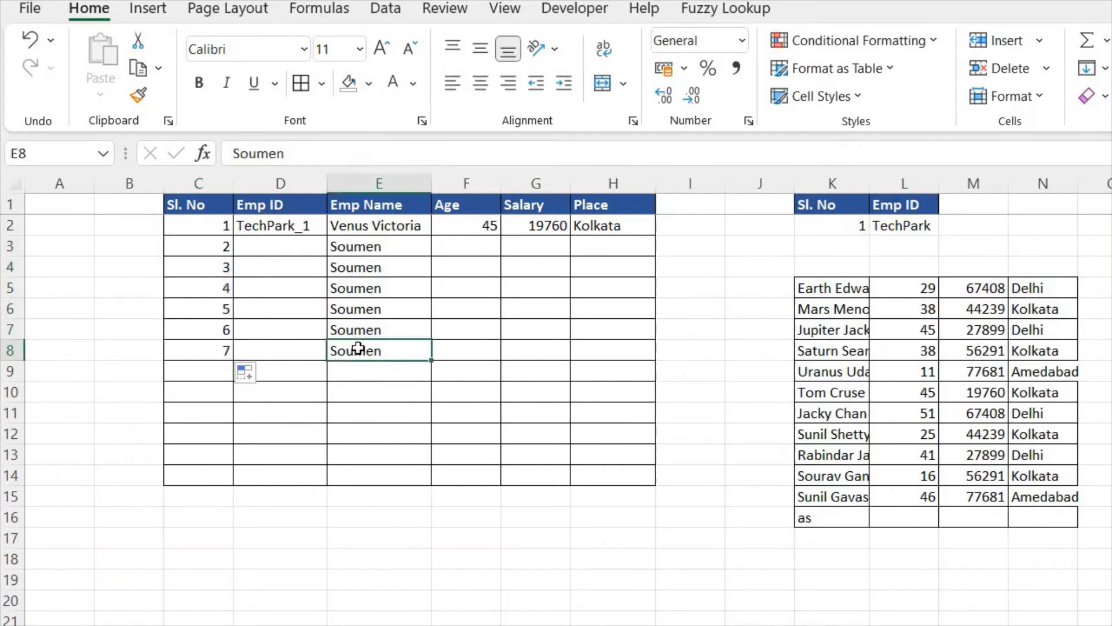
key(Delete)
key(Up)
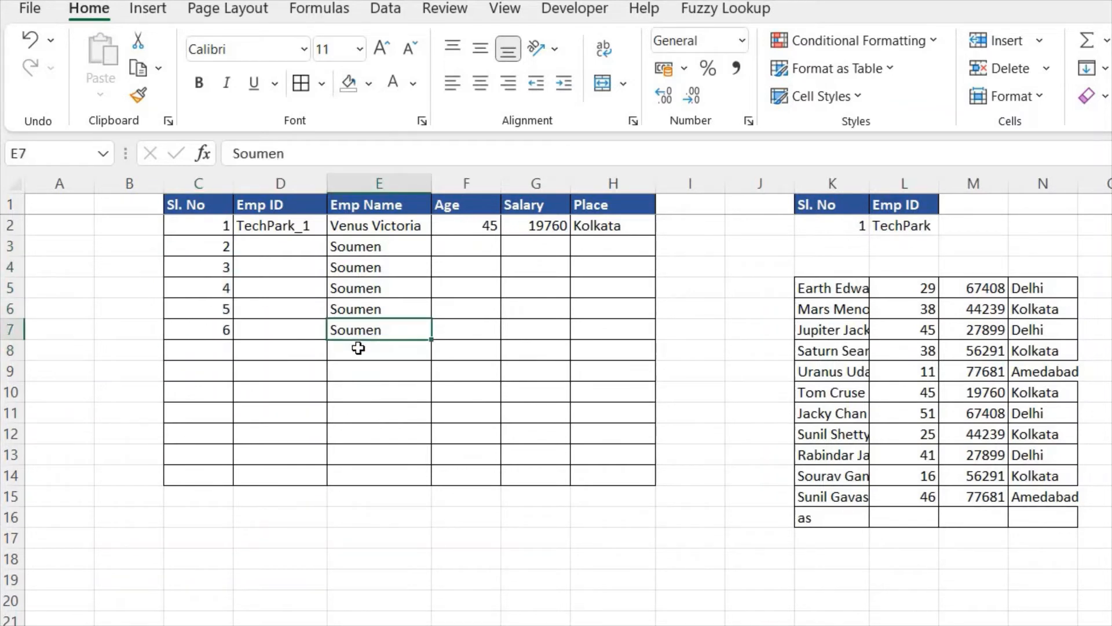
key(Delete)
key(Up)
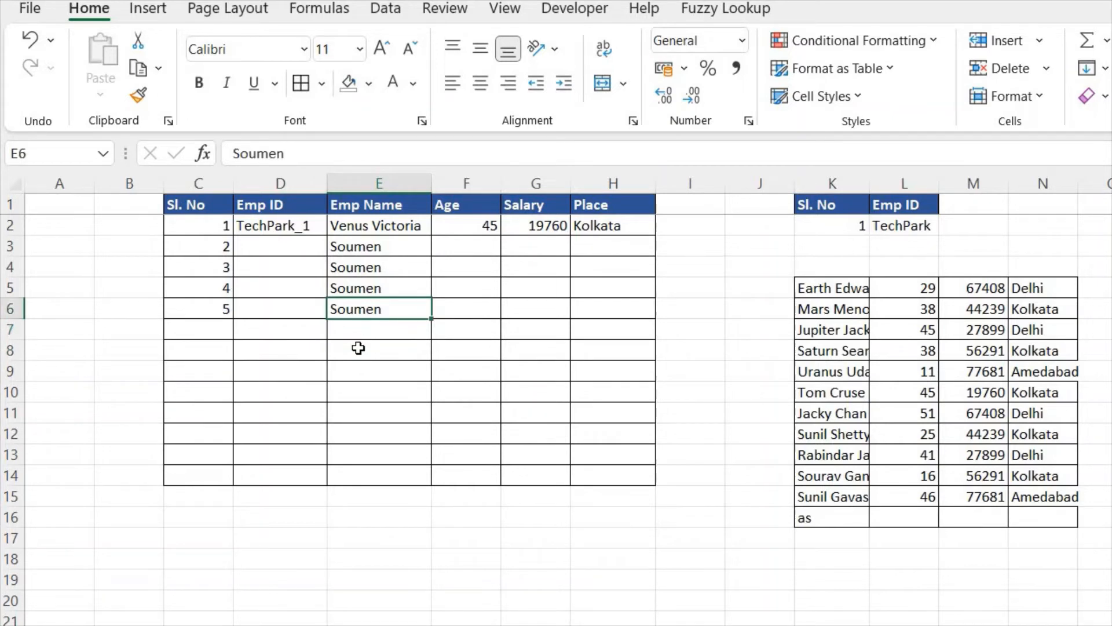
key(Delete)
key(Up)
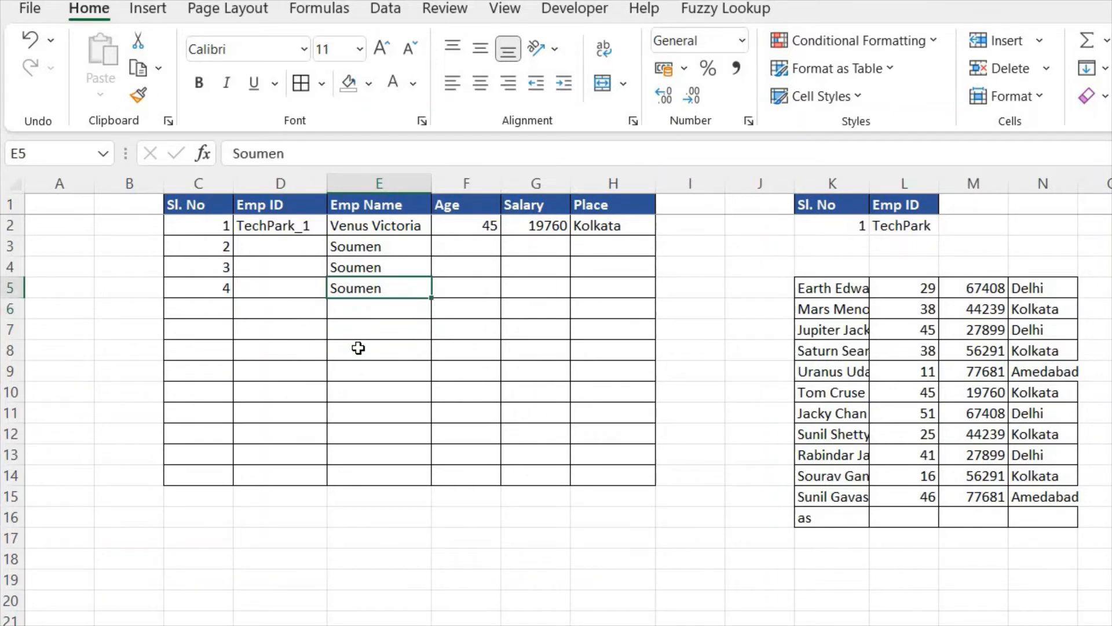
key(Delete)
key(Up)
key(Delete)
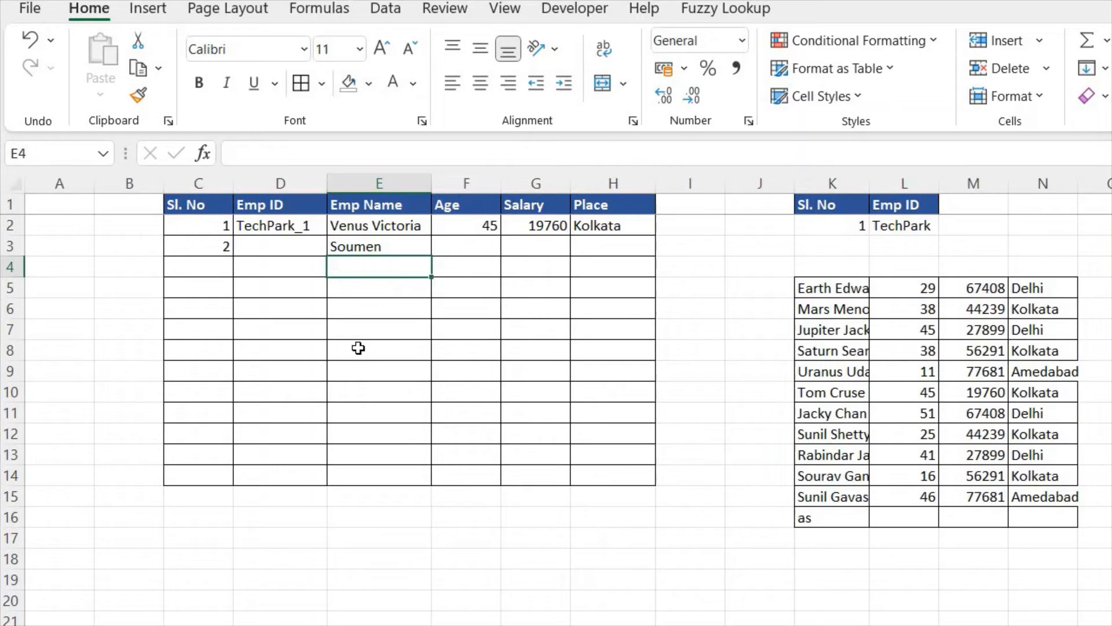
key(Up)
key(Delete)
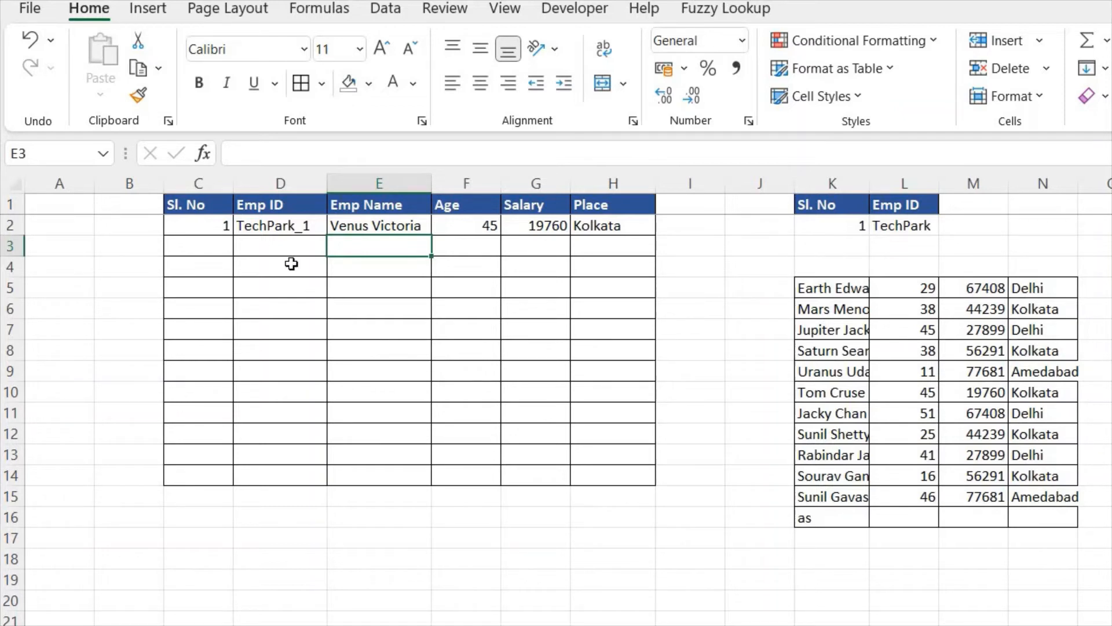
Step: Begin an IF formula in D3 with ISBLANK(E3) as the logical test and empty text "" as the value if true
click(296, 239)
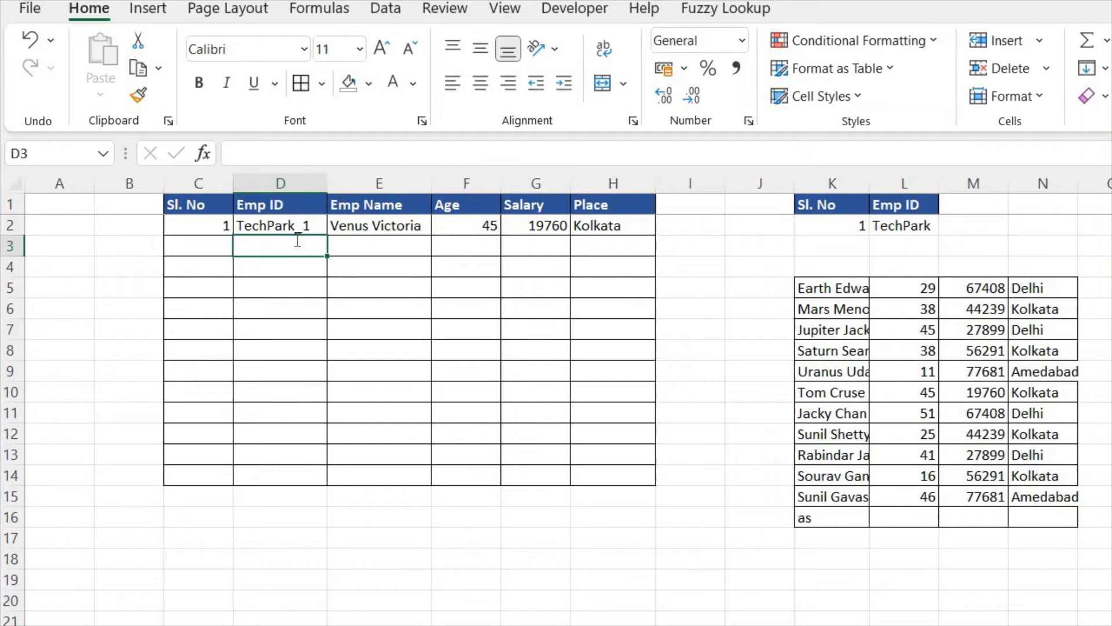
text(=)
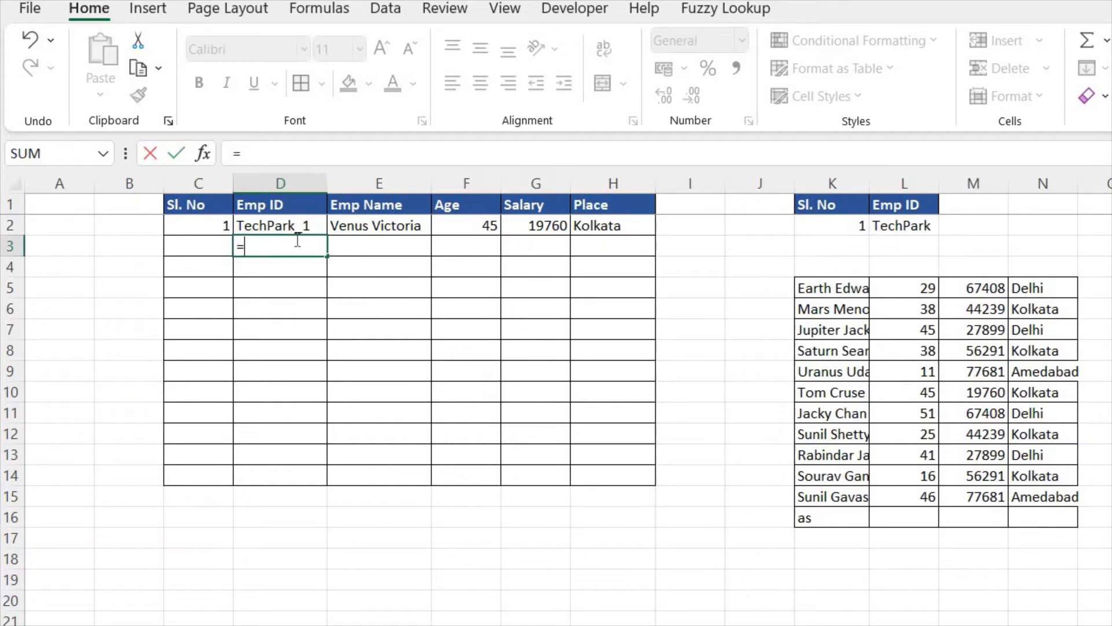
text(if)
key(Tab)
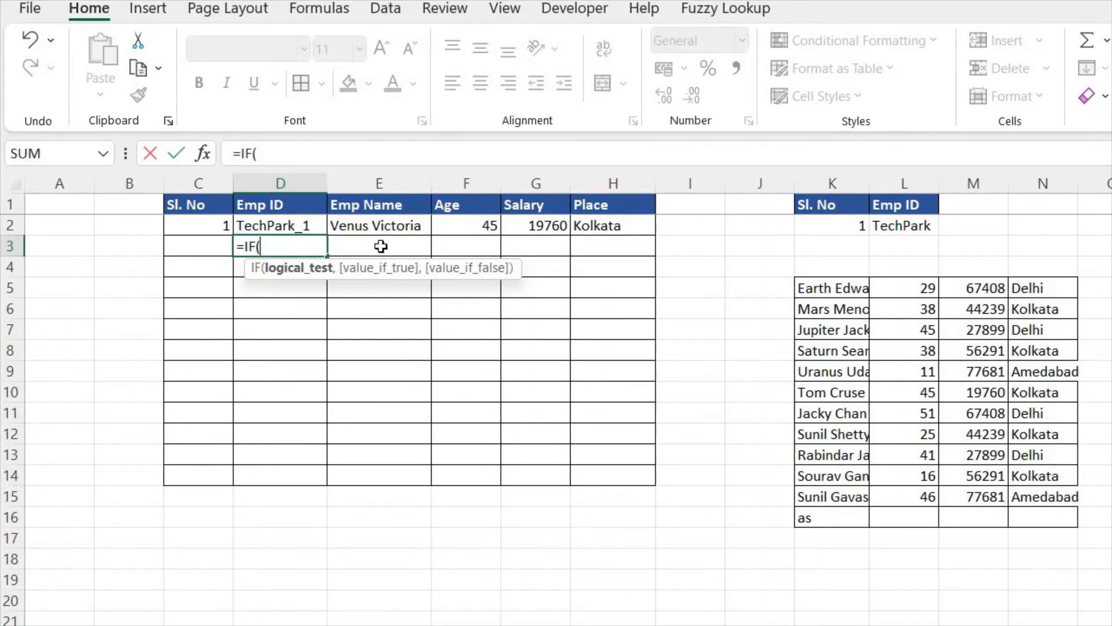
text(isblank)
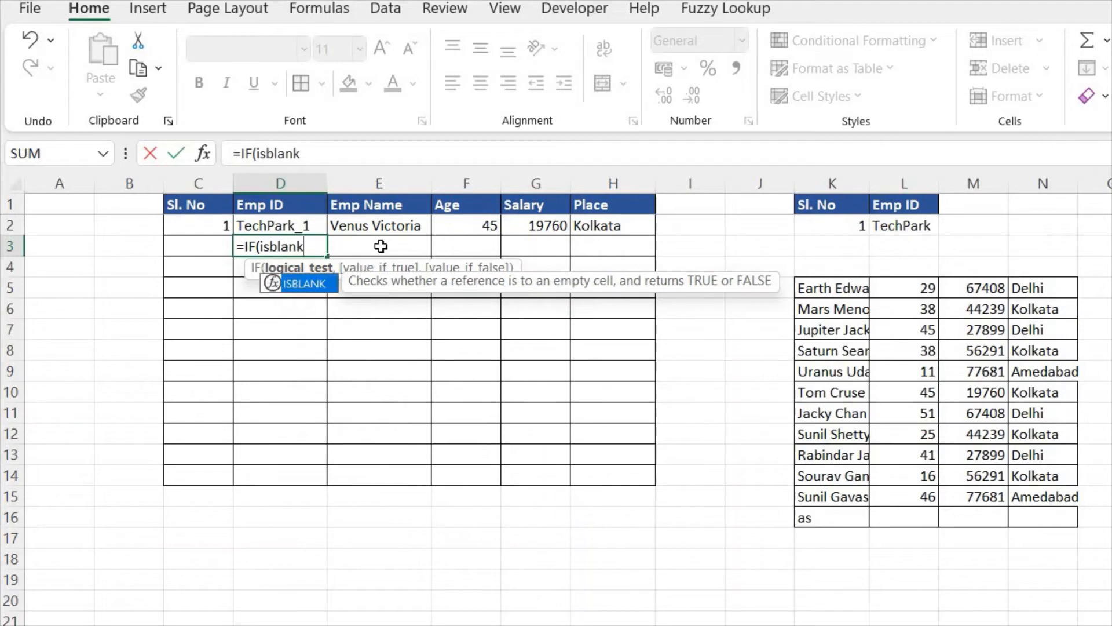
key(Tab)
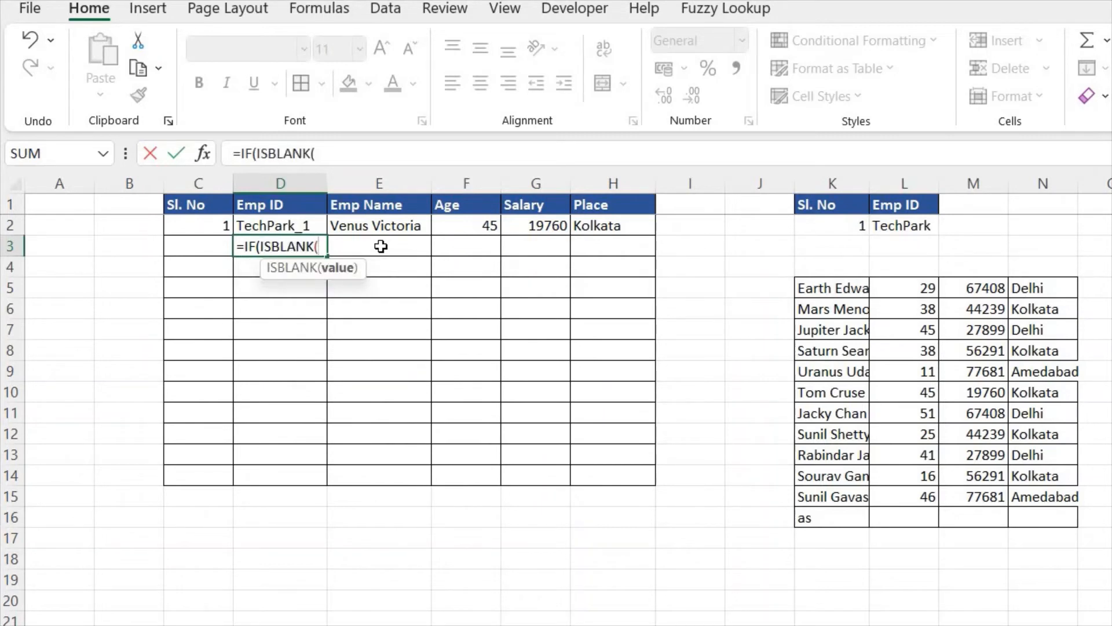
click(464, 247)
key(Left)
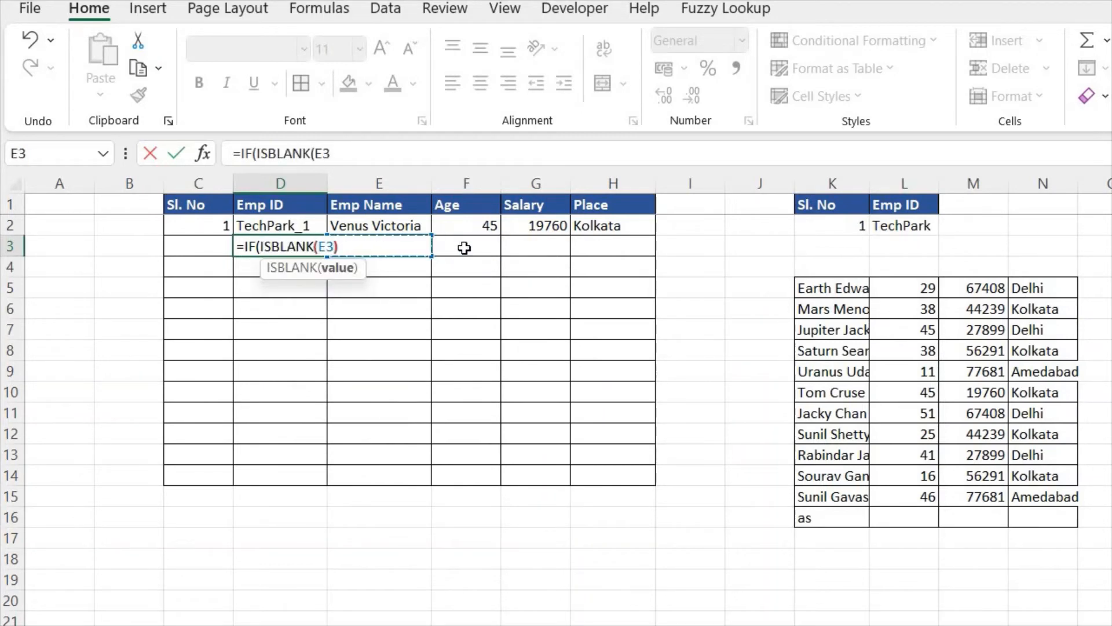
text())
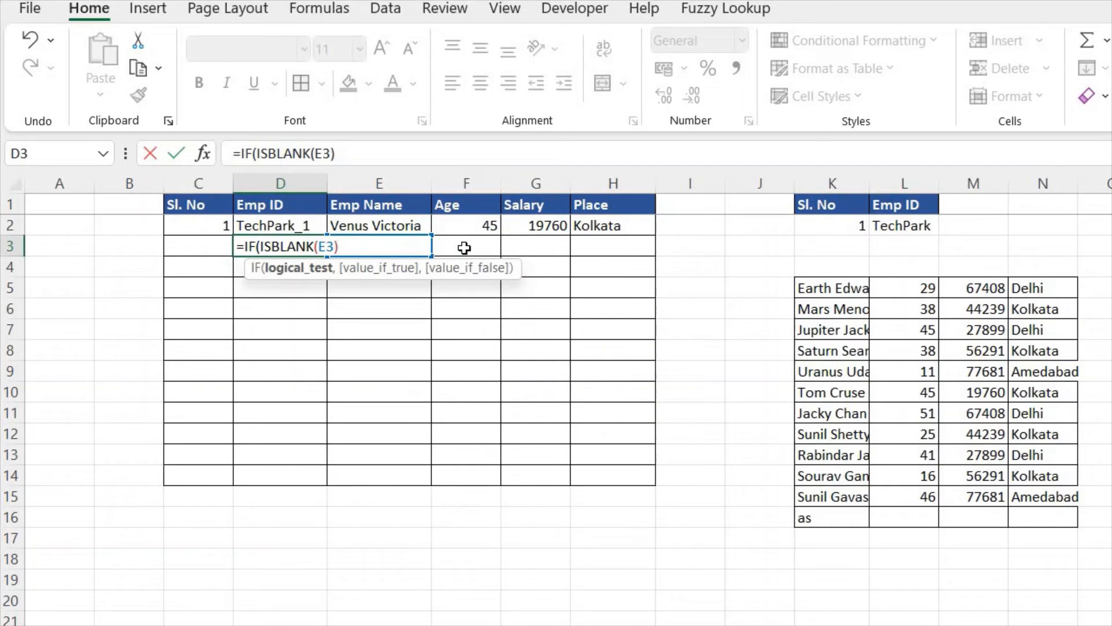
text(,"")
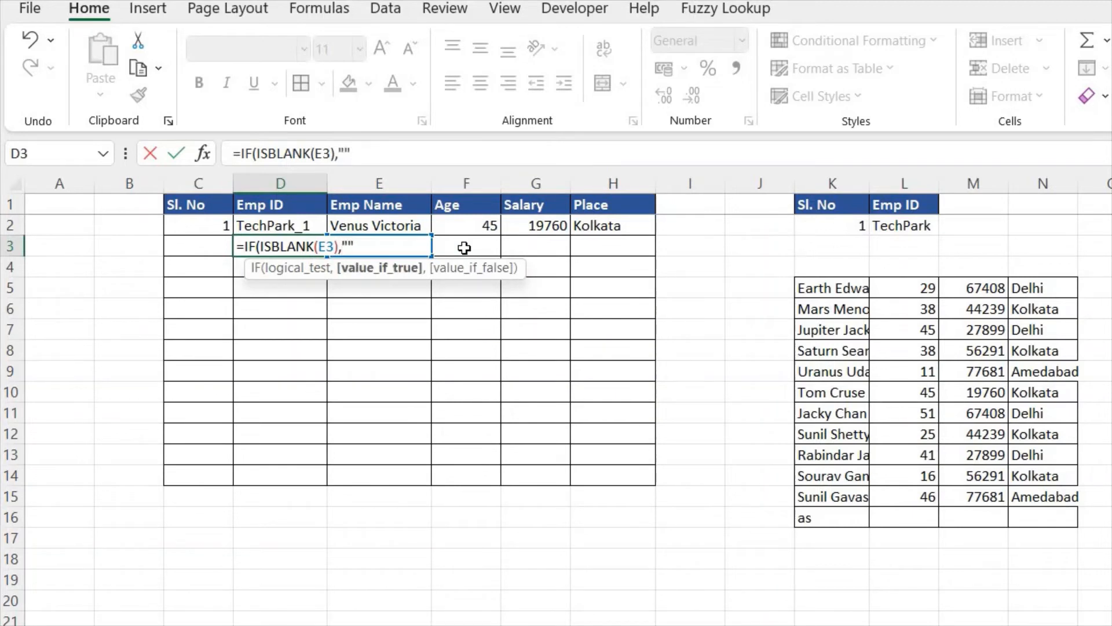
text(,)
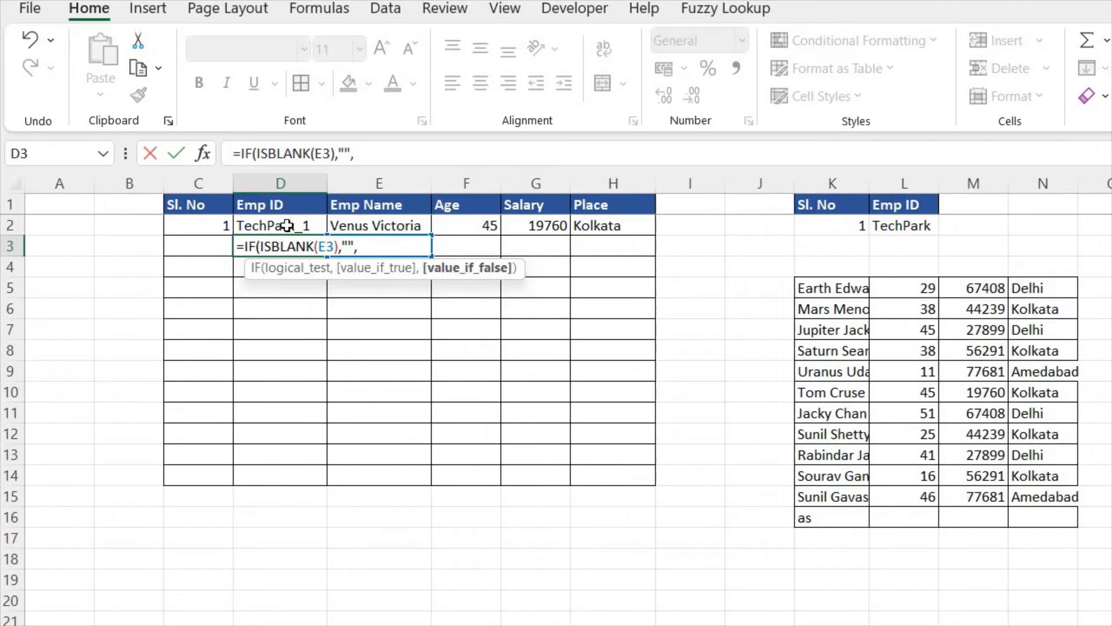
Step: Nest a MID function as the value if false in D3, using D2 as its text
text(mid)
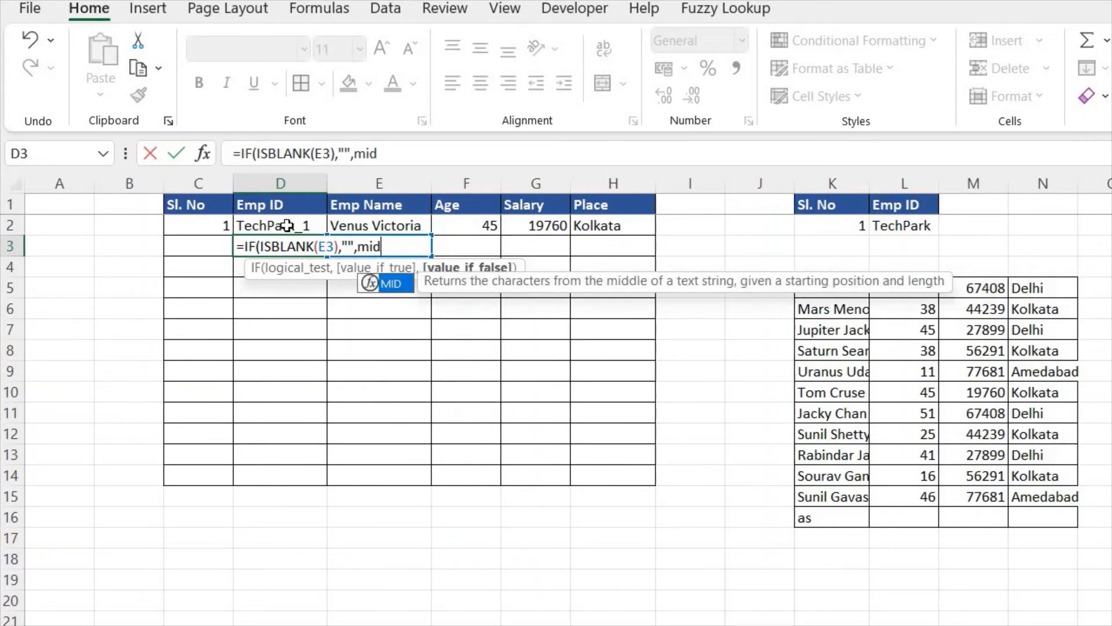
key(Tab)
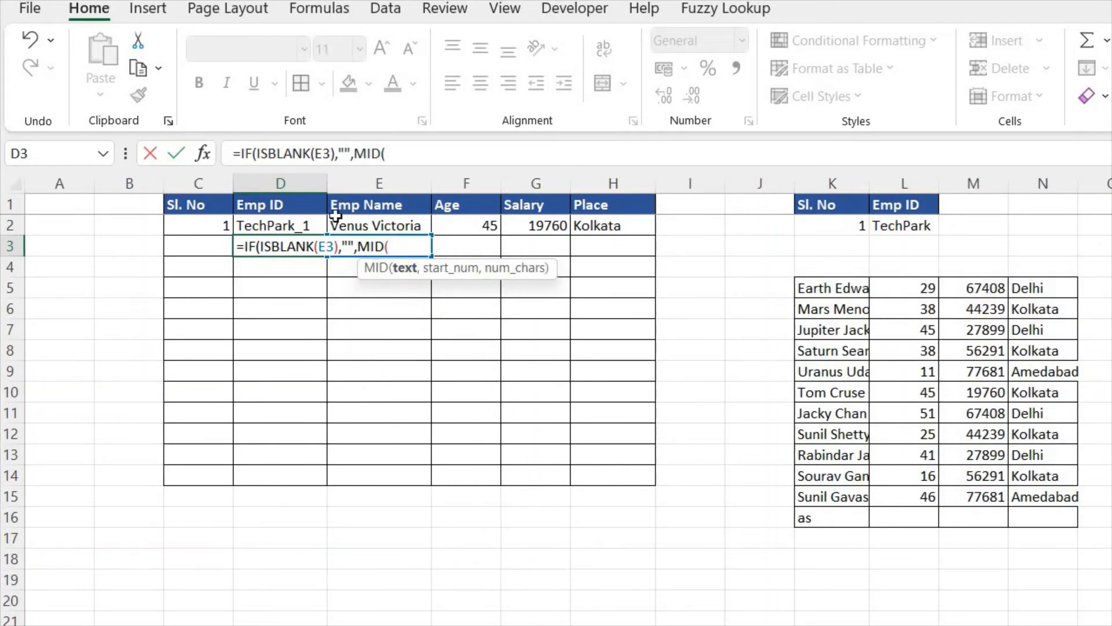
click(274, 223)
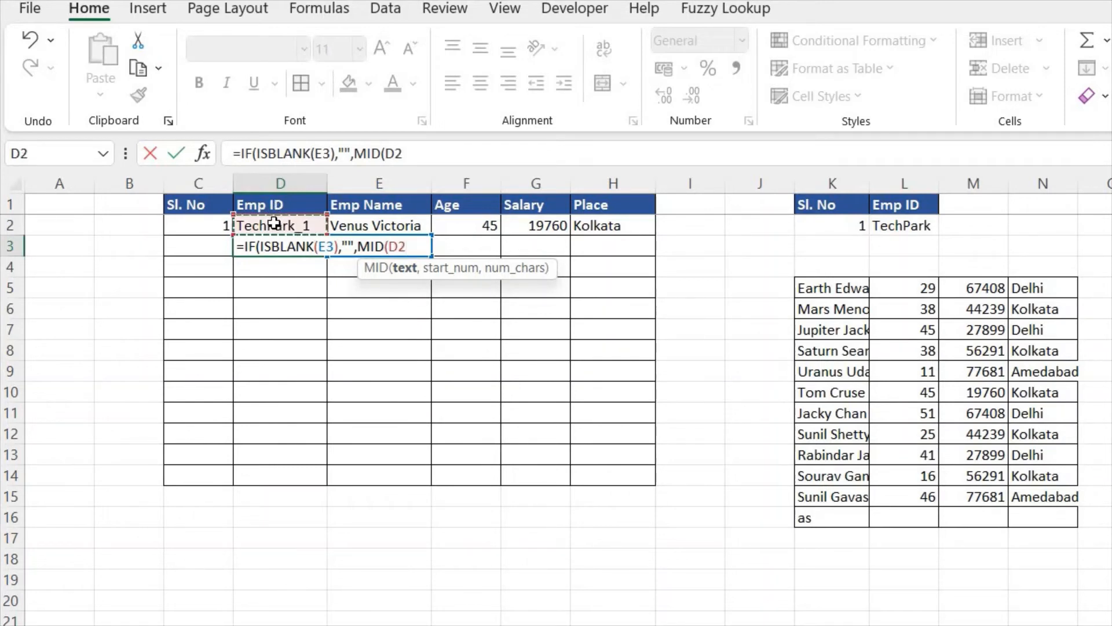
text(,)
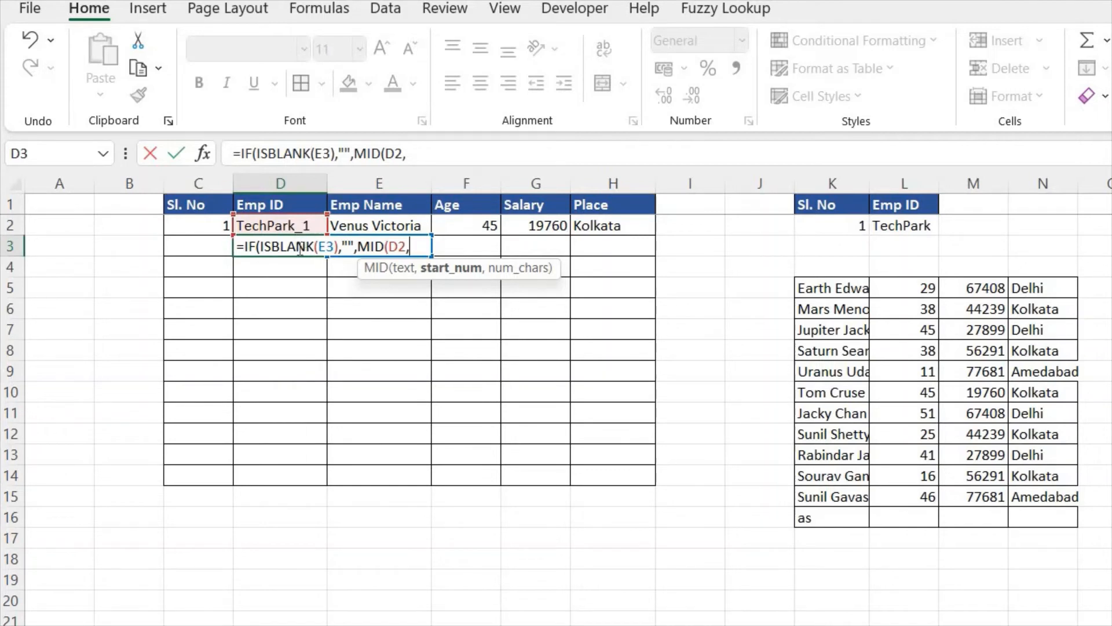
Step: Set the start number of the MID function in D3 to FIND("_",D2)+1
text(fin)
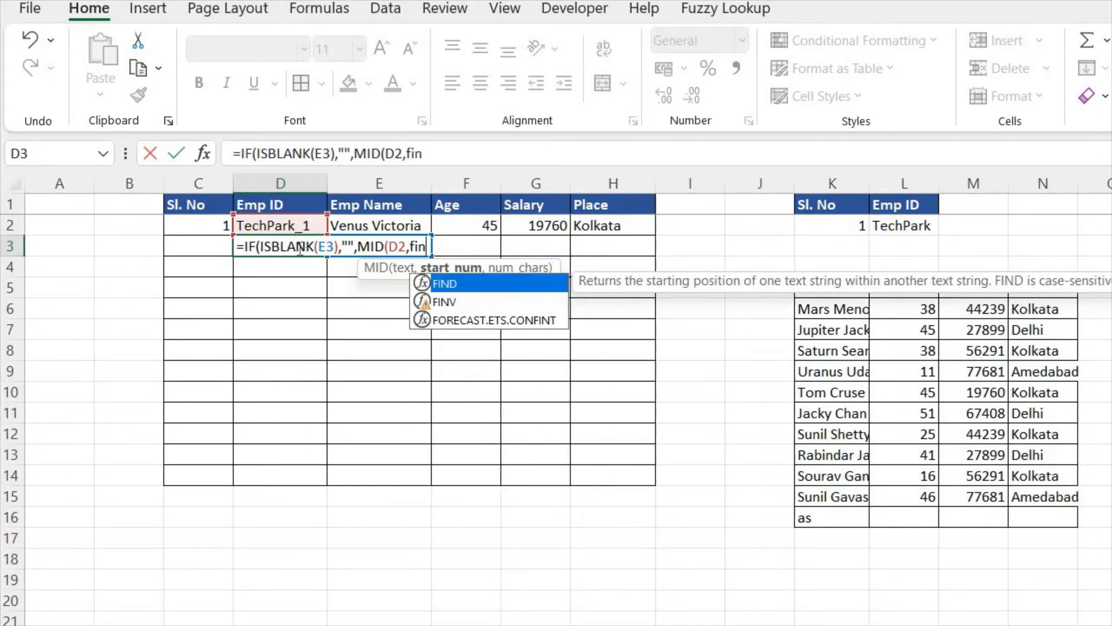
key(Tab)
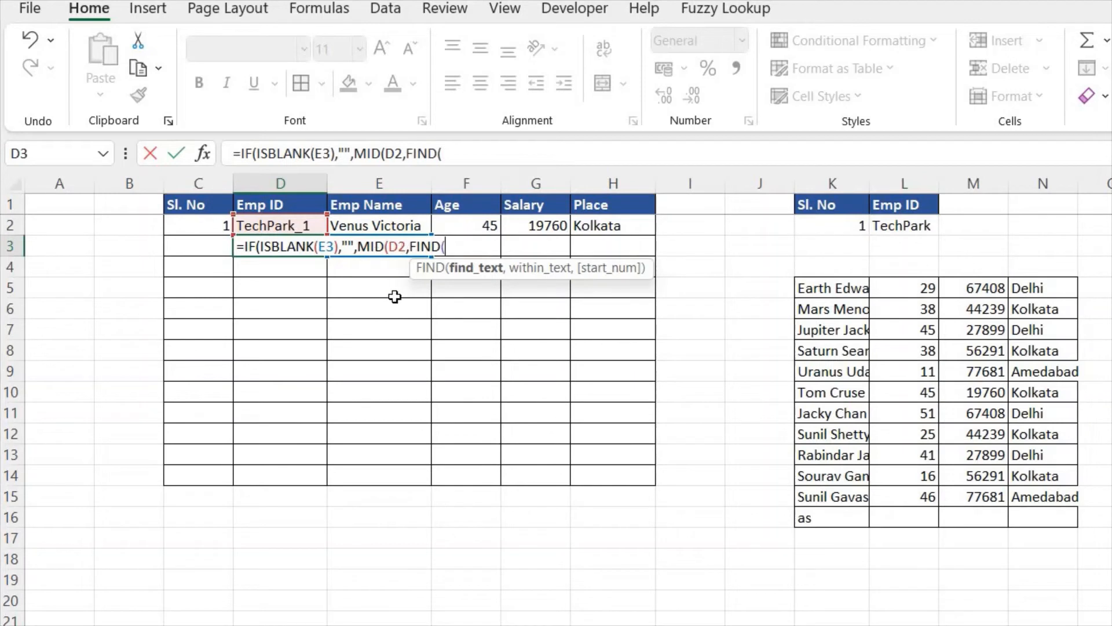
text("_",)
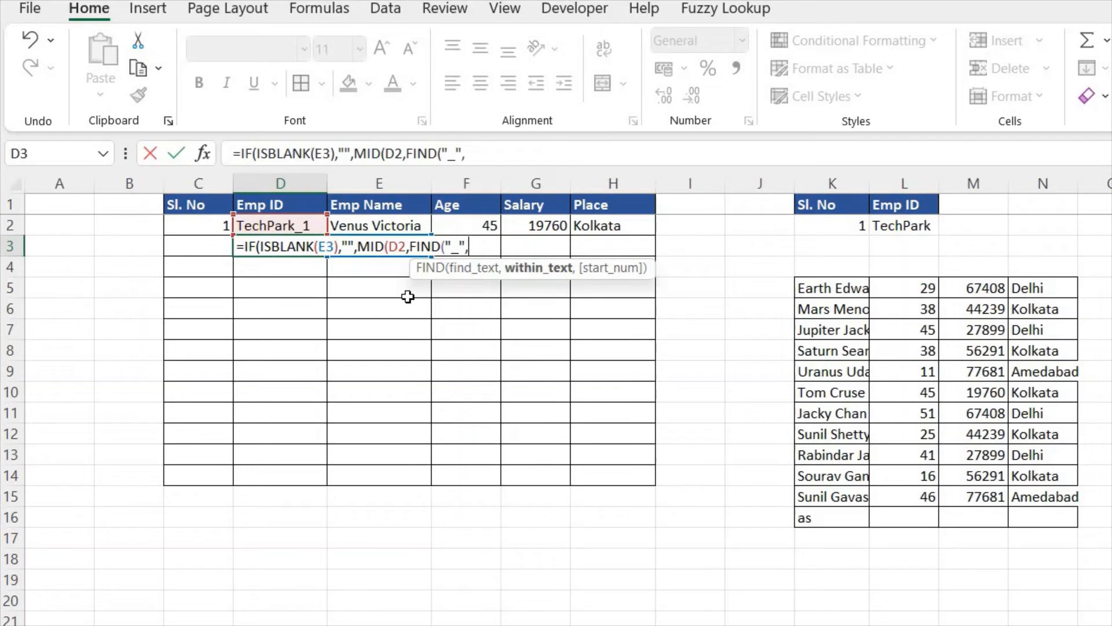
click(296, 225)
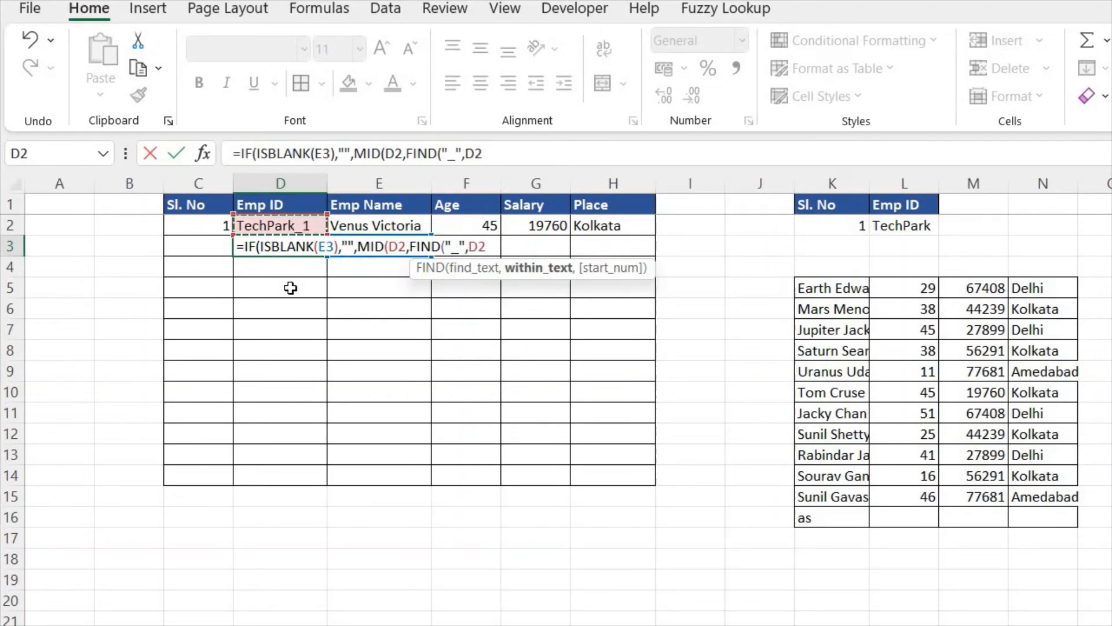
text())
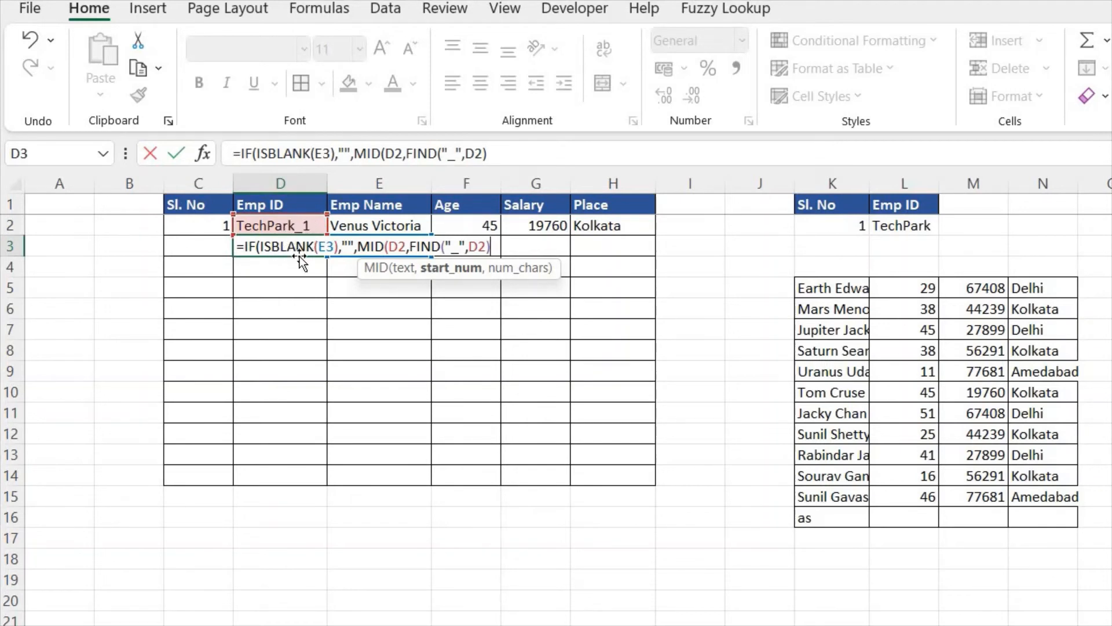
text(+1,)
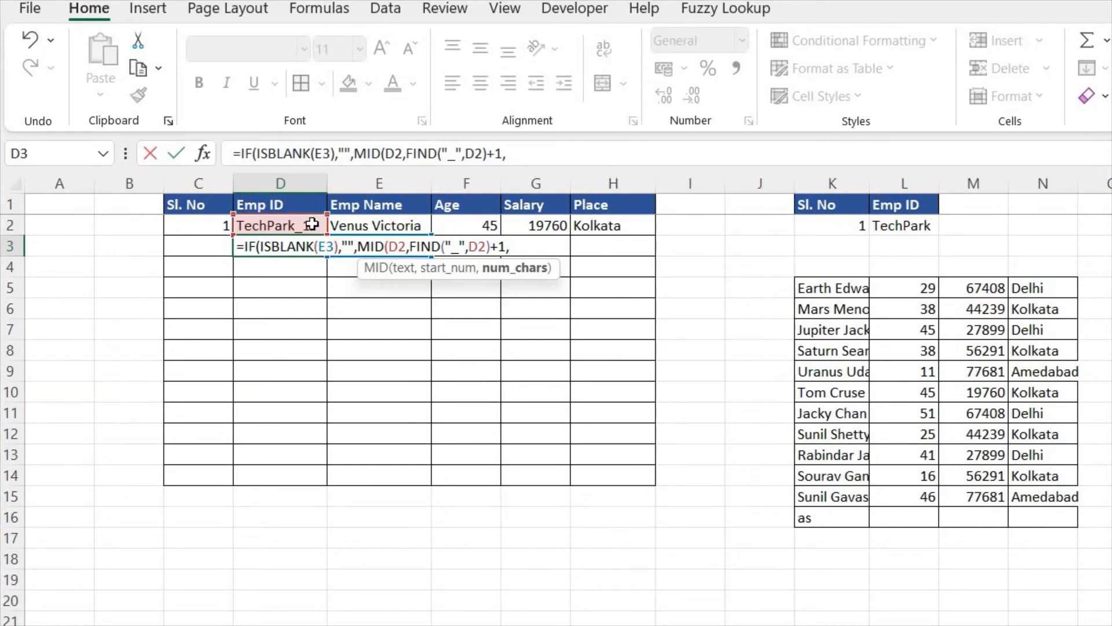
Step: Set the number of characters of the MID function in D3 to LEN(D2) and commit the IF formula with its missing closing bracket
text(len)
key(Tab)
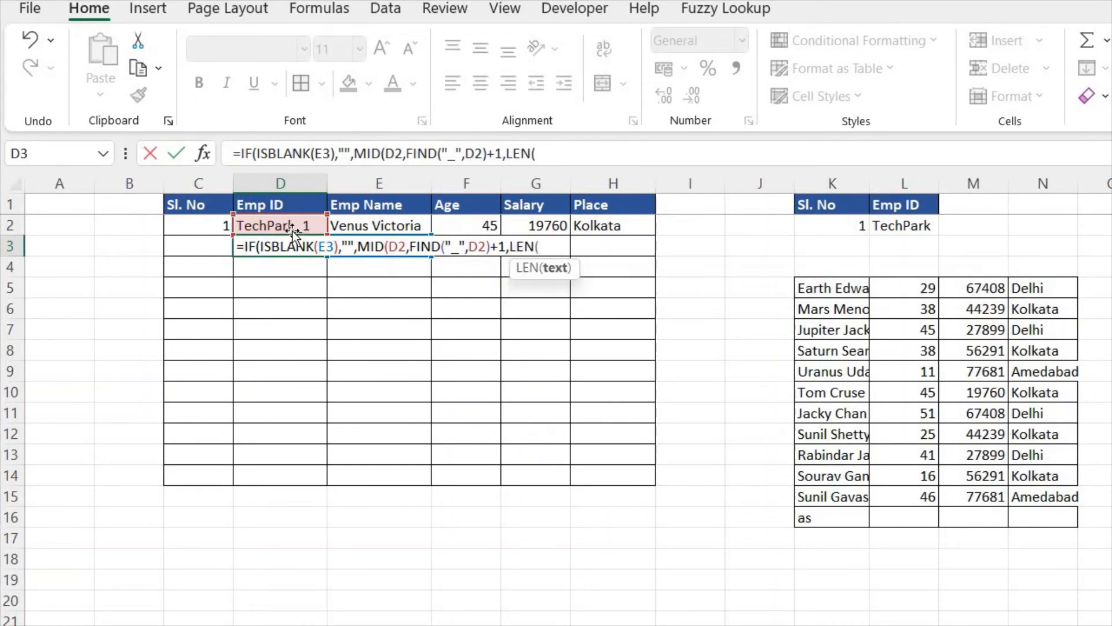
click(292, 225)
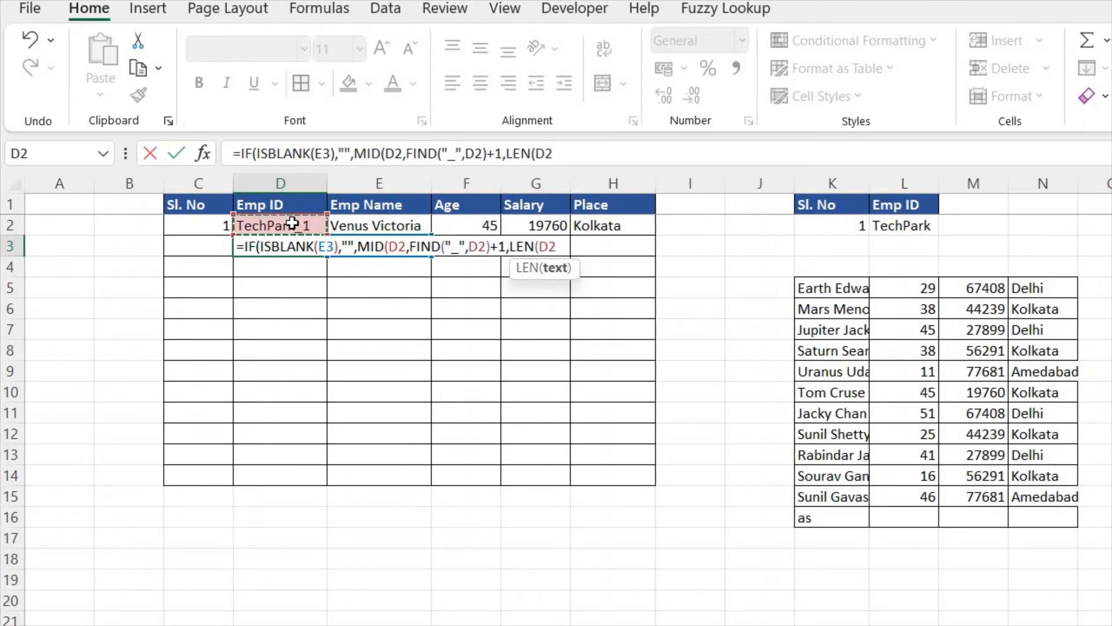
text())
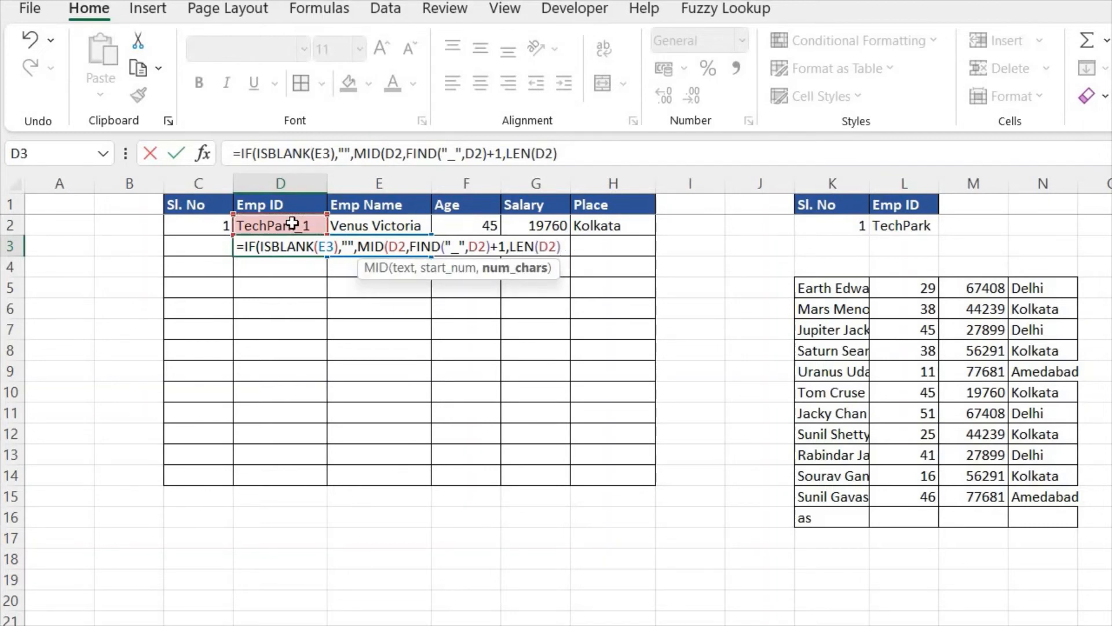
text())
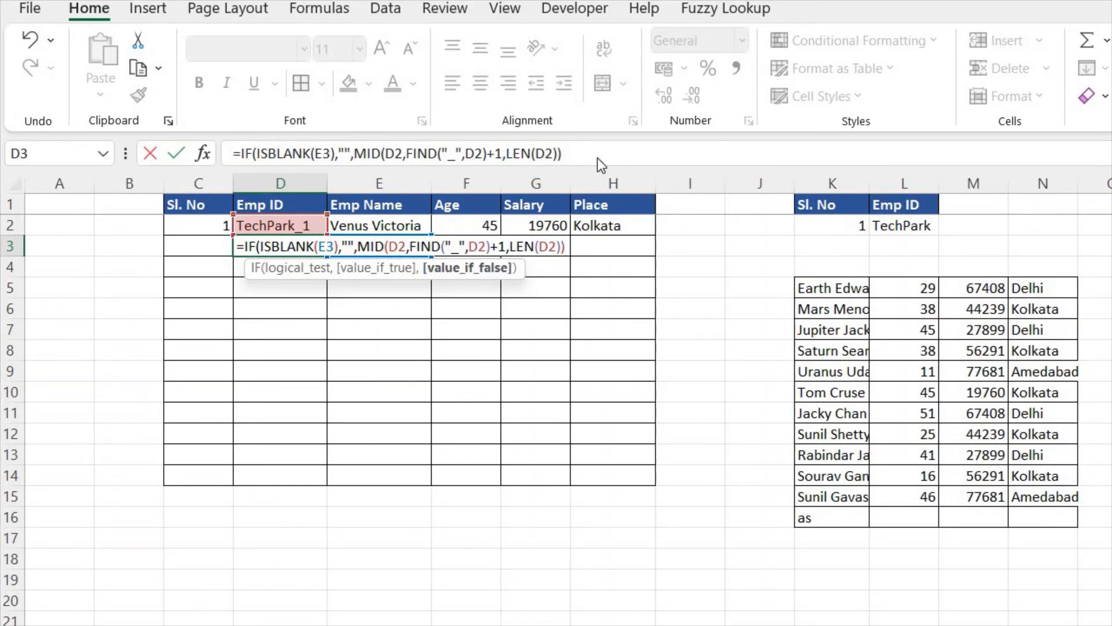
key(Return)
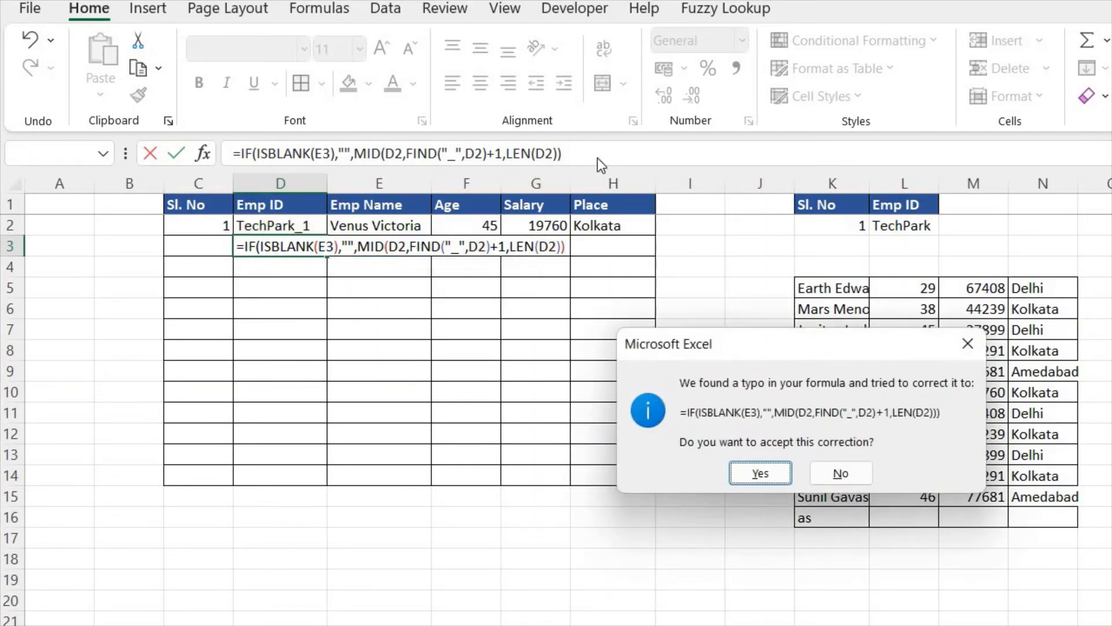
key(Return)
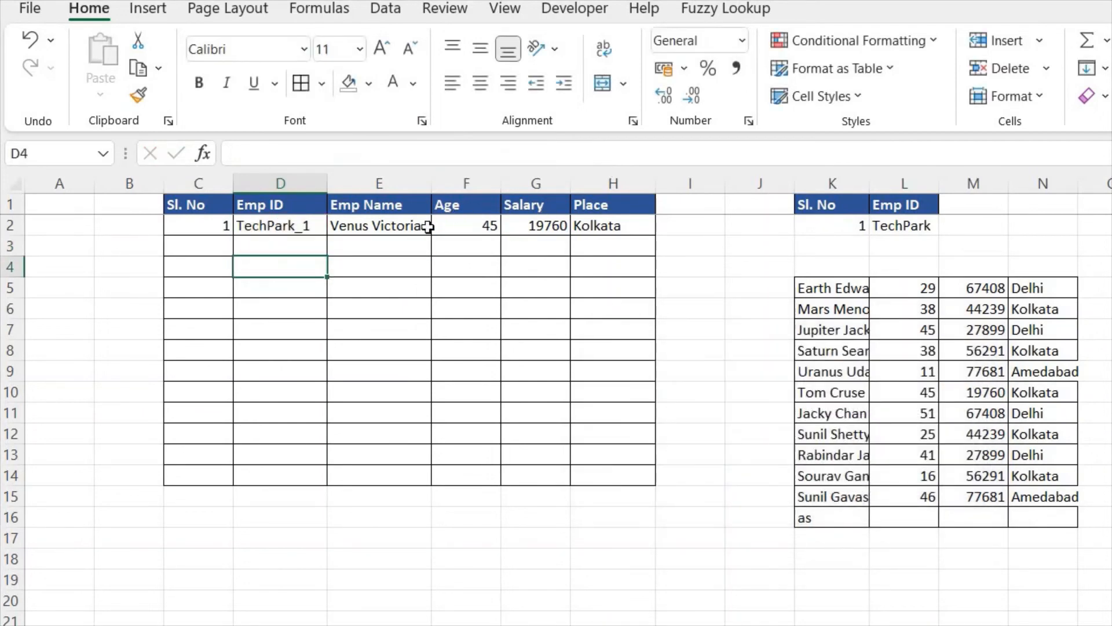
Step: Enter a sample employee name in E3 to test the serial number and employee ID formulas
click(409, 244)
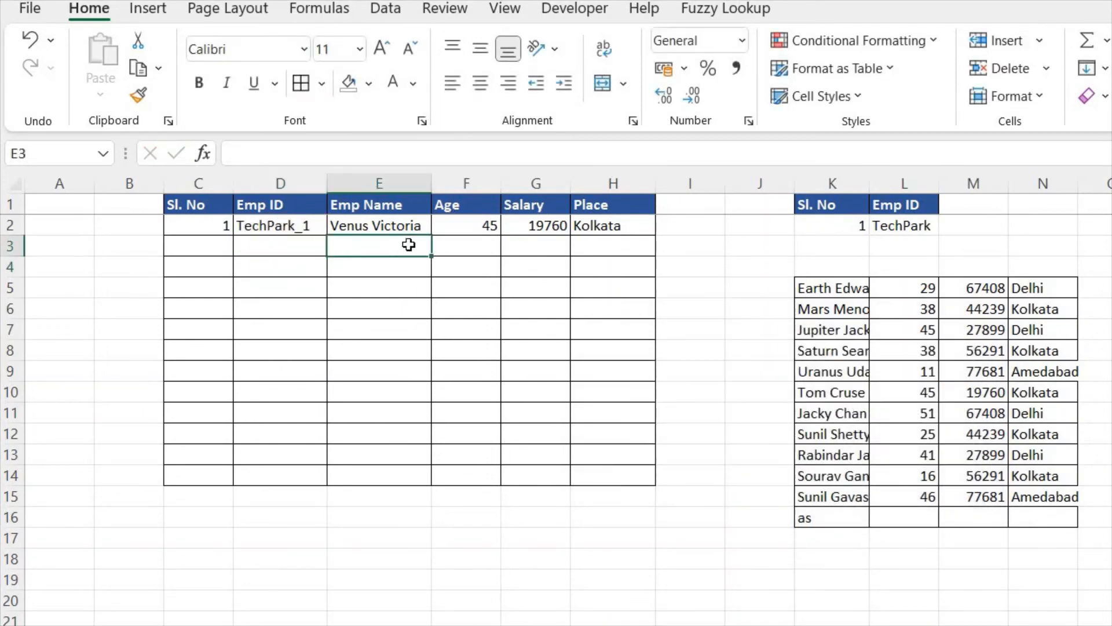
text(Roy)
key(Return)
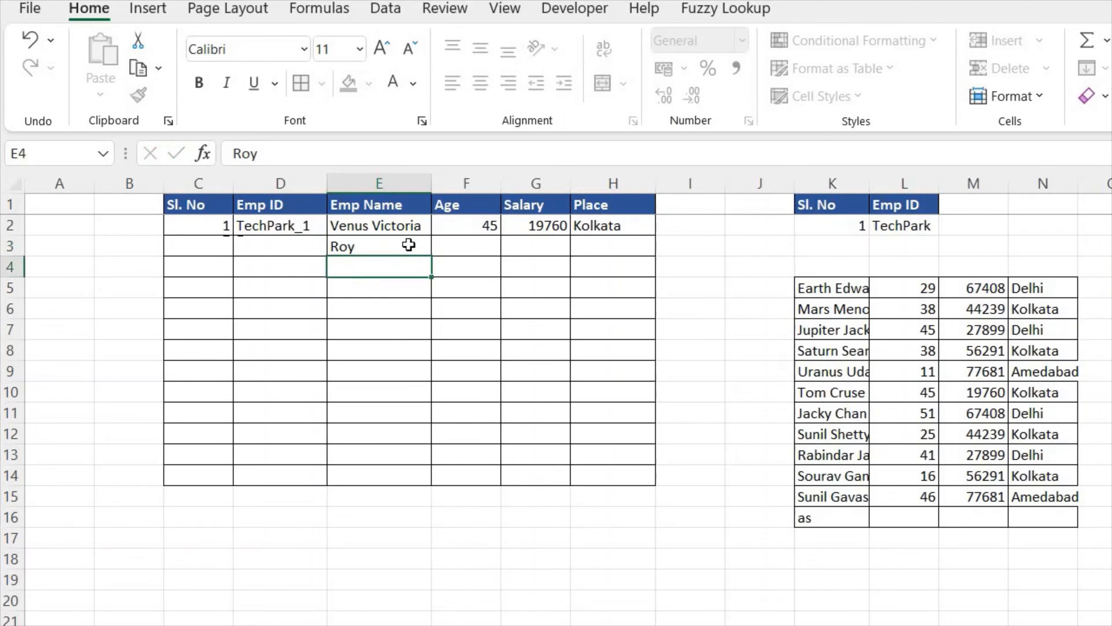
click(409, 244)
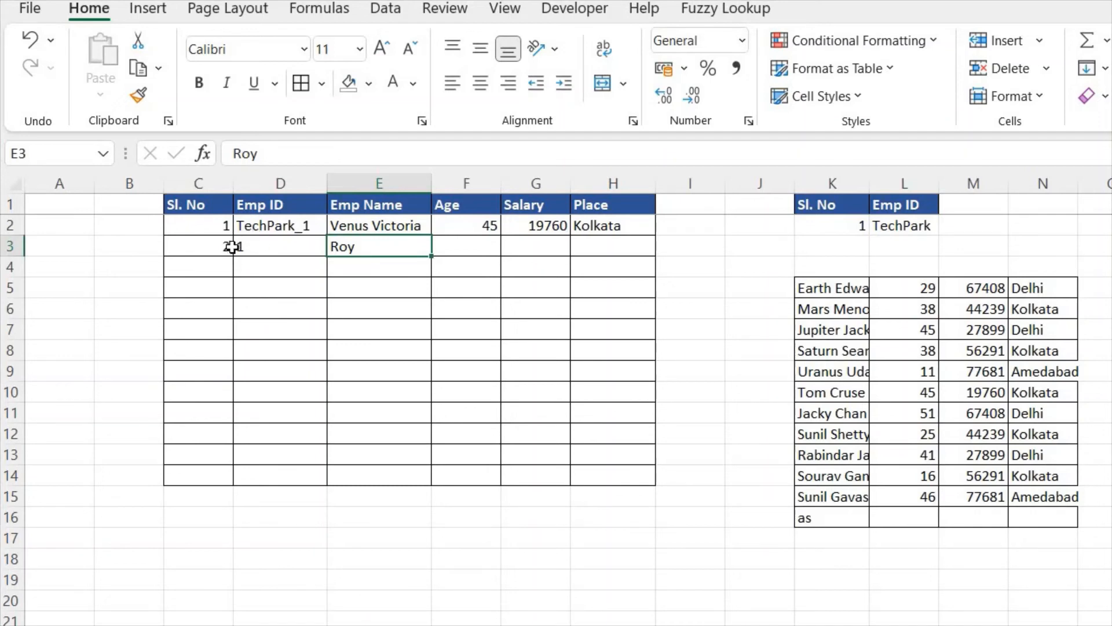
Step: Add +1 after the MID function in D3's formula so the extracted number increases by one
click(259, 247)
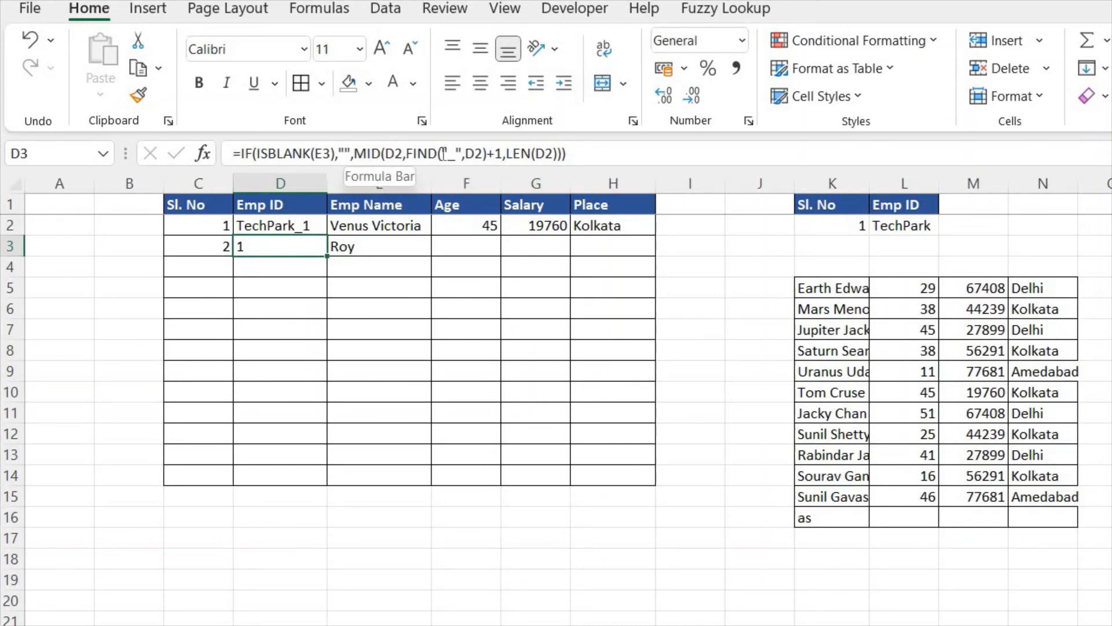
click(563, 154)
text(+1)
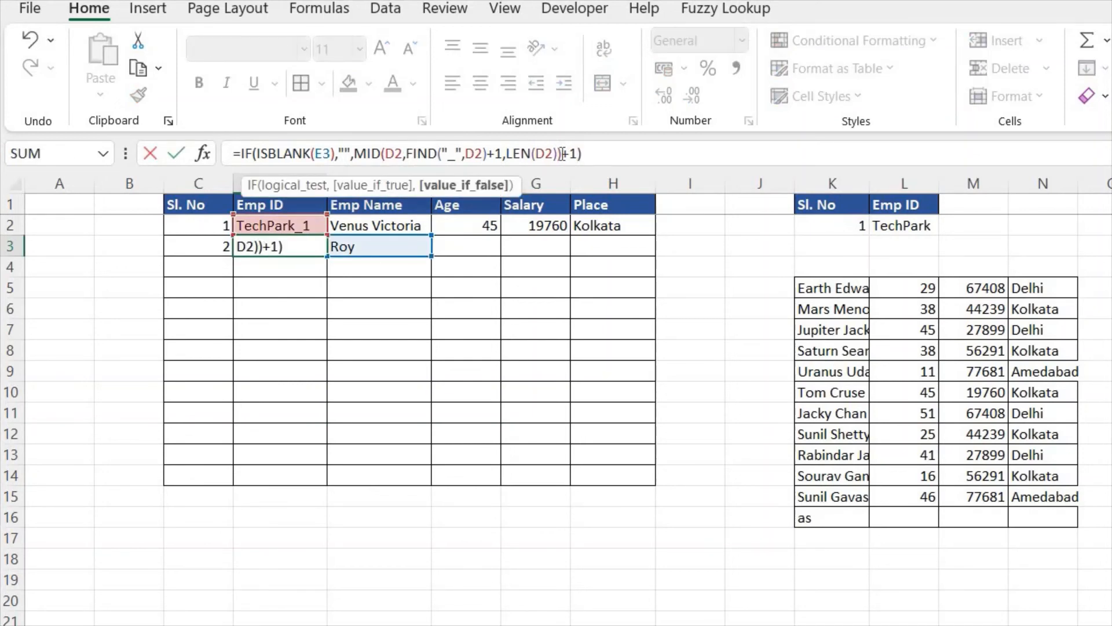
key(Return)
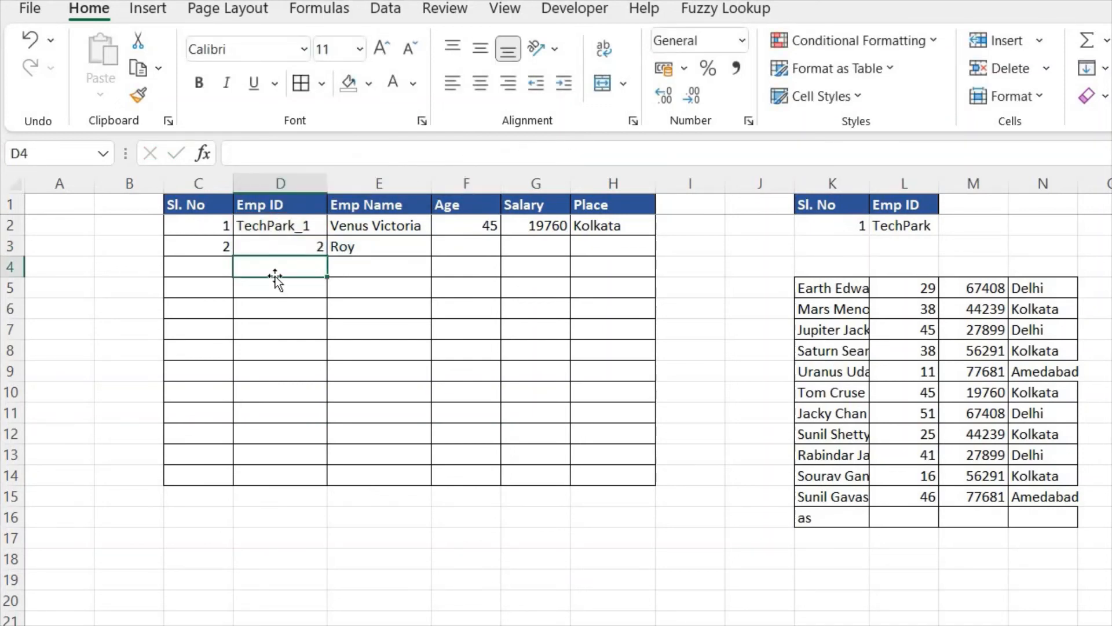
Step: Insert a CONCAT function in front of MID in the value-if-false part of D3's formula
click(299, 247)
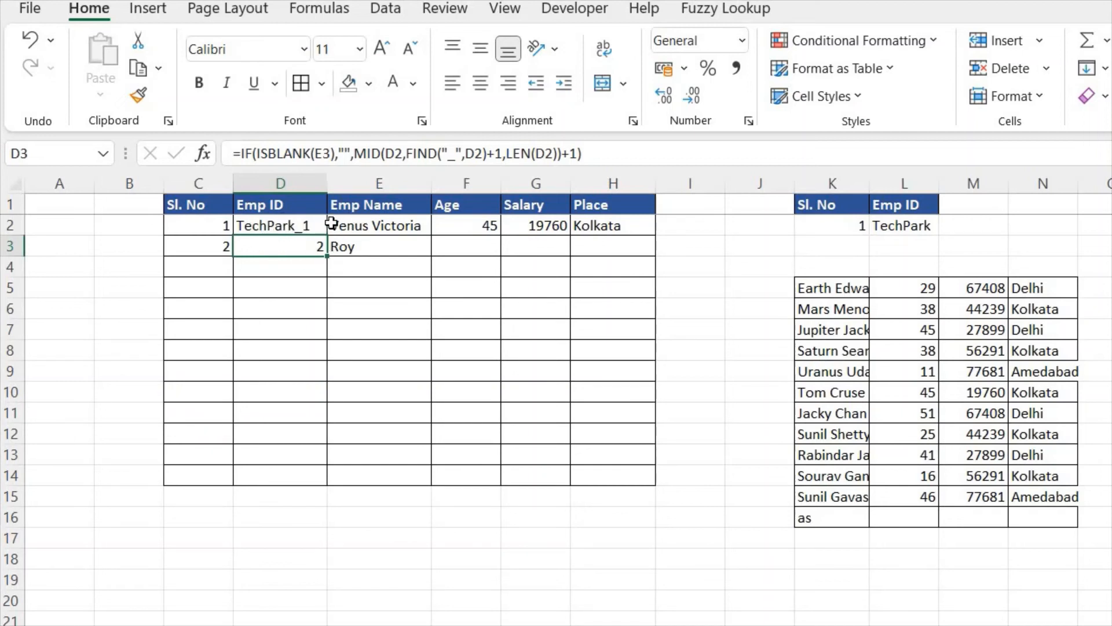
click(358, 154)
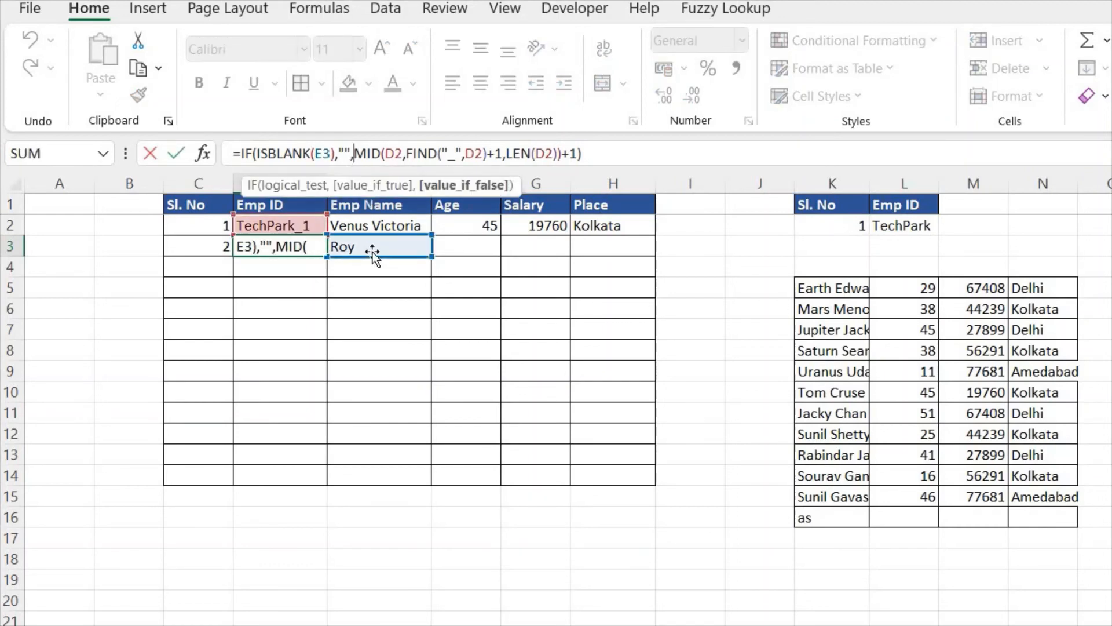
text(cou)
key(Tab)
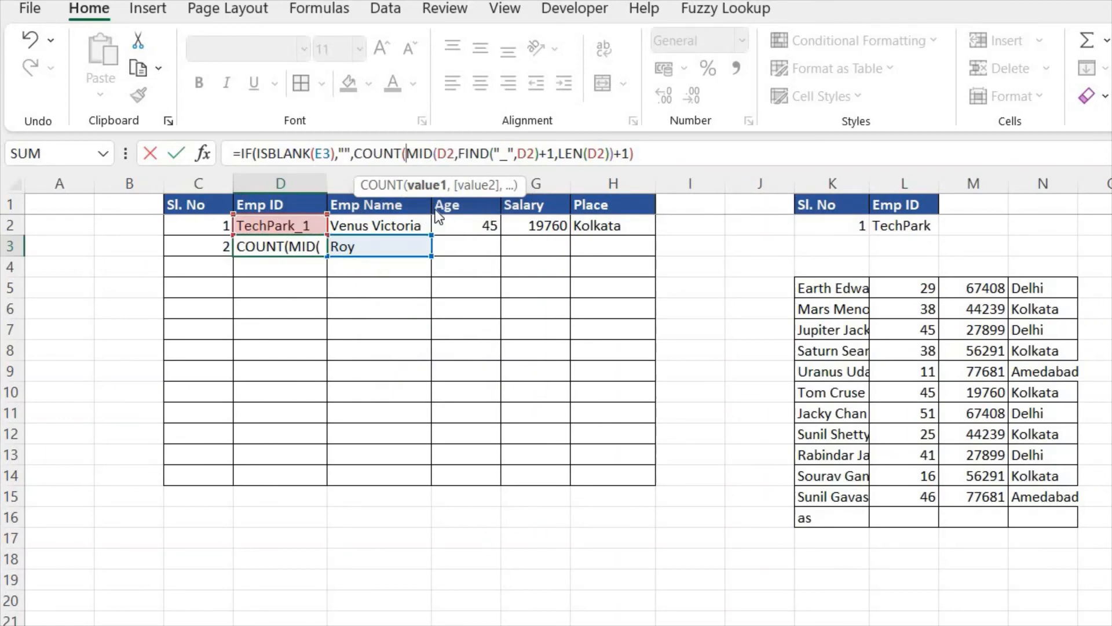
key(BackSpace)
key(BackSpace)
key(BackSpace)
key(BackSpace)
text(n)
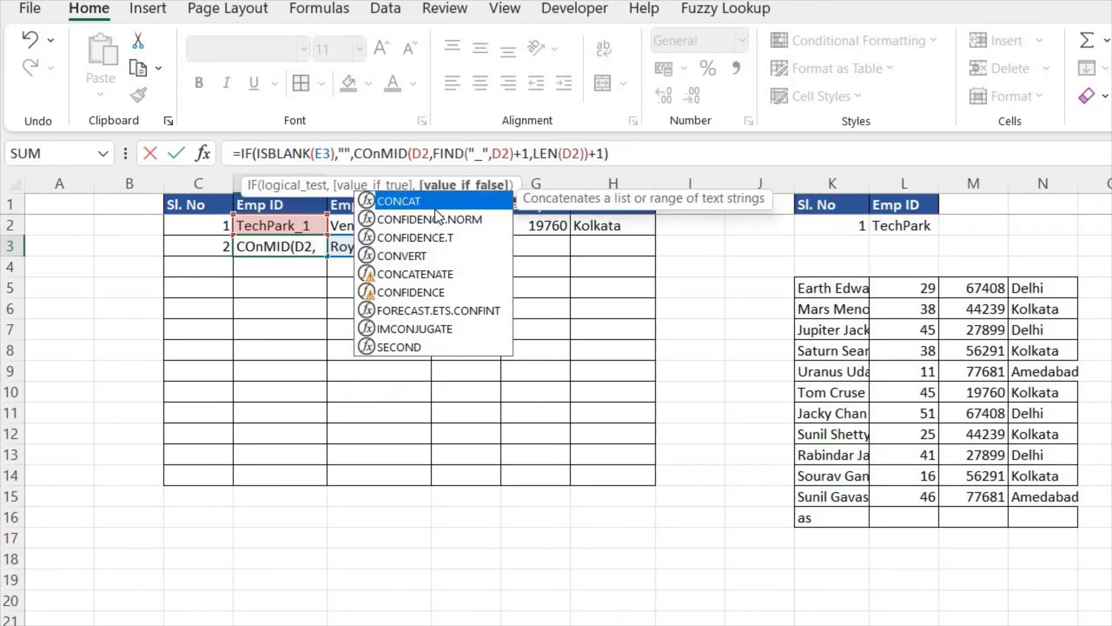
double_click(413, 201)
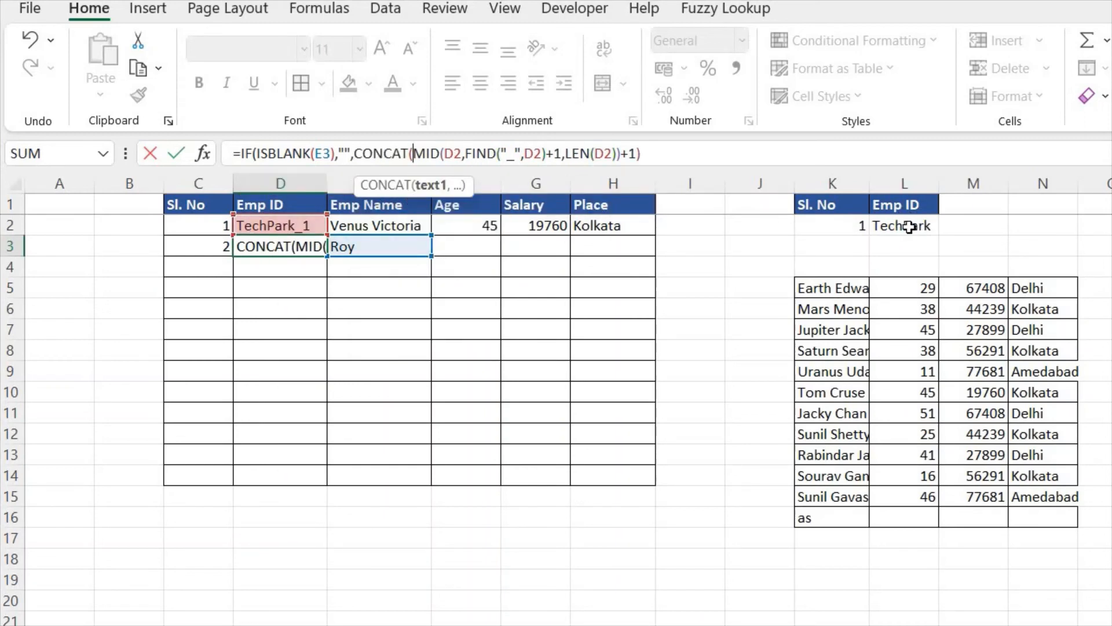
Step: Supply the absolute reference $L$2 and the text "_" as the first two CONCAT arguments, ahead of the MID expression
click(909, 227)
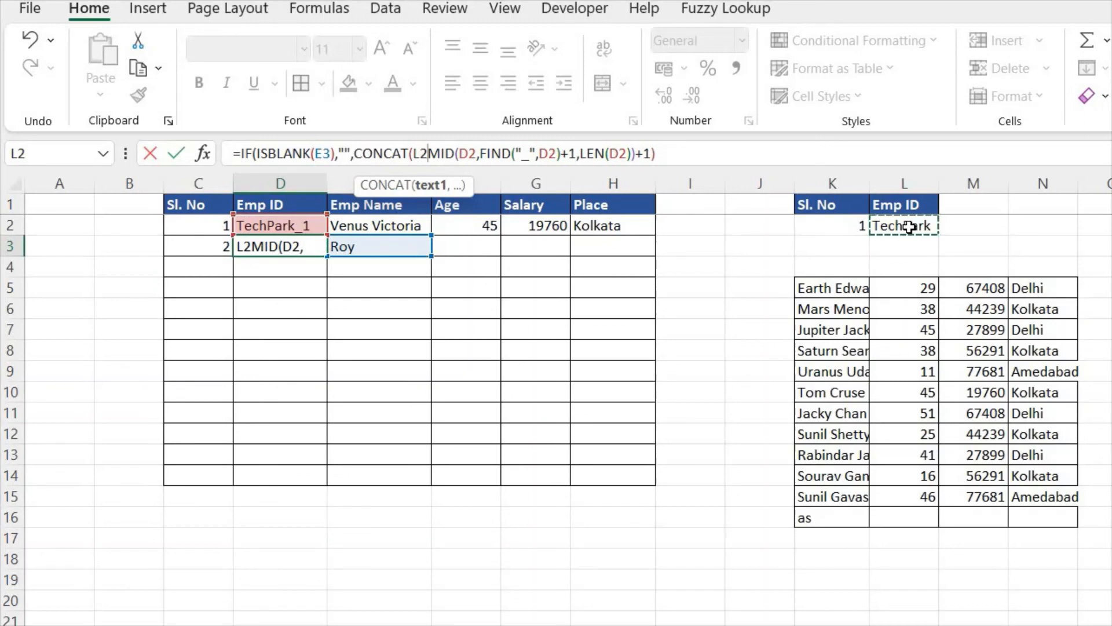
key(F4)
text(,)
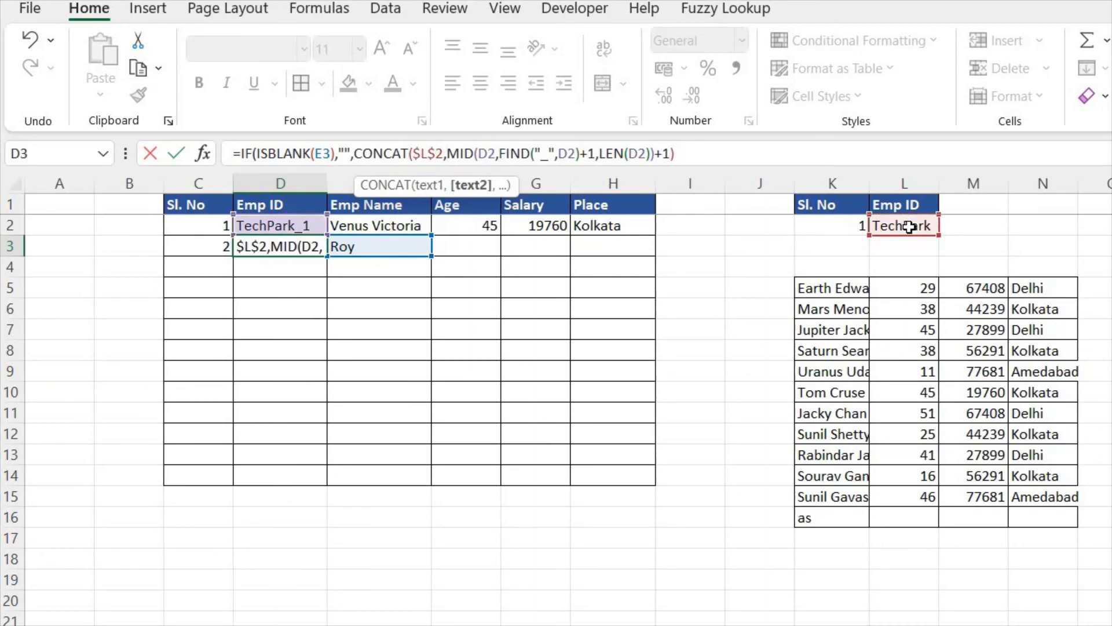
text("_")
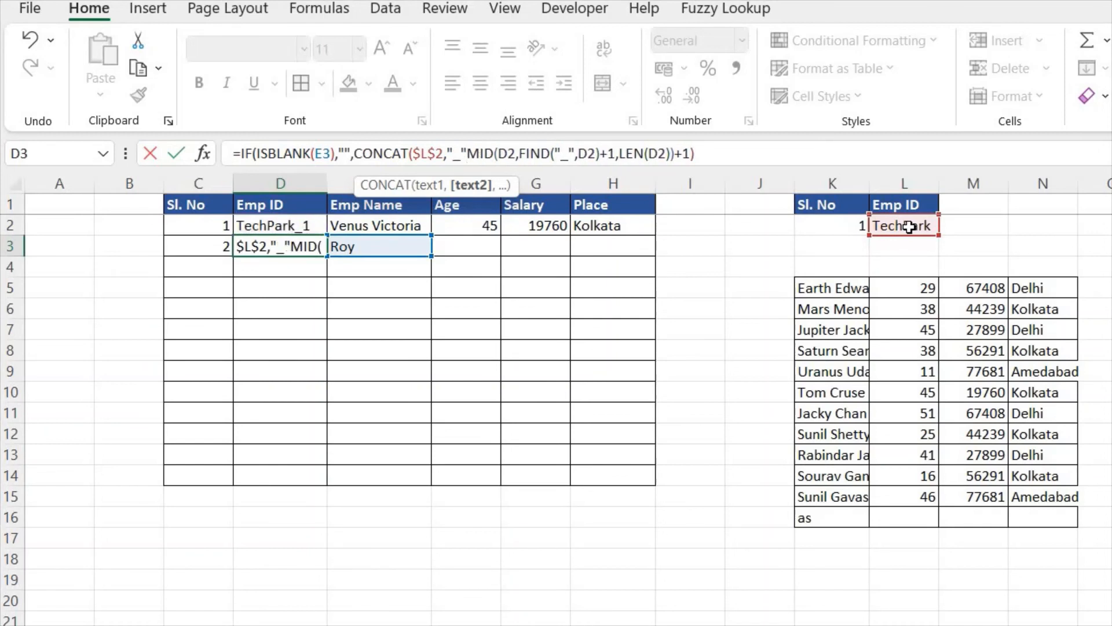
text(,)
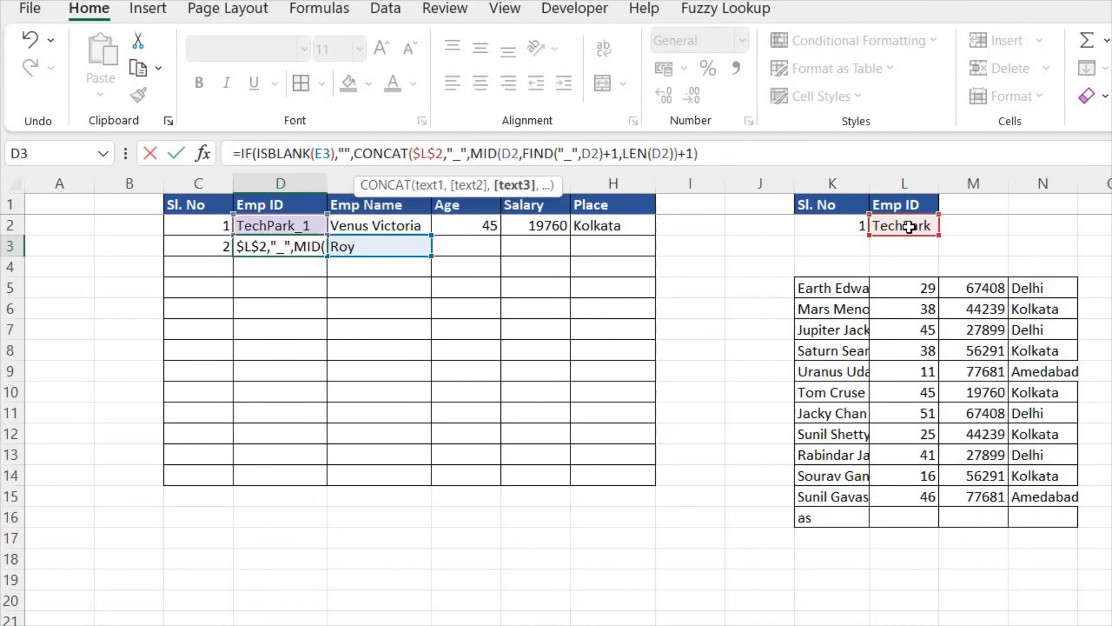
Step: Close the CONCAT function to complete D3's formula, and fill the formulas in C3:D3 down to row 14
click(790, 149)
text())
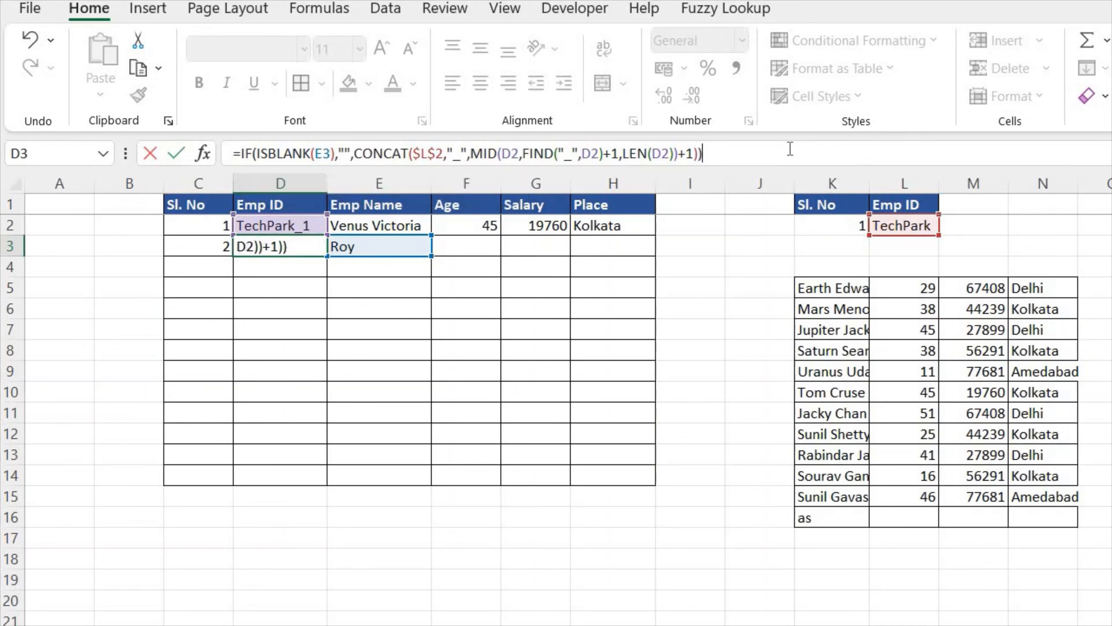
key(ctrl+Return)
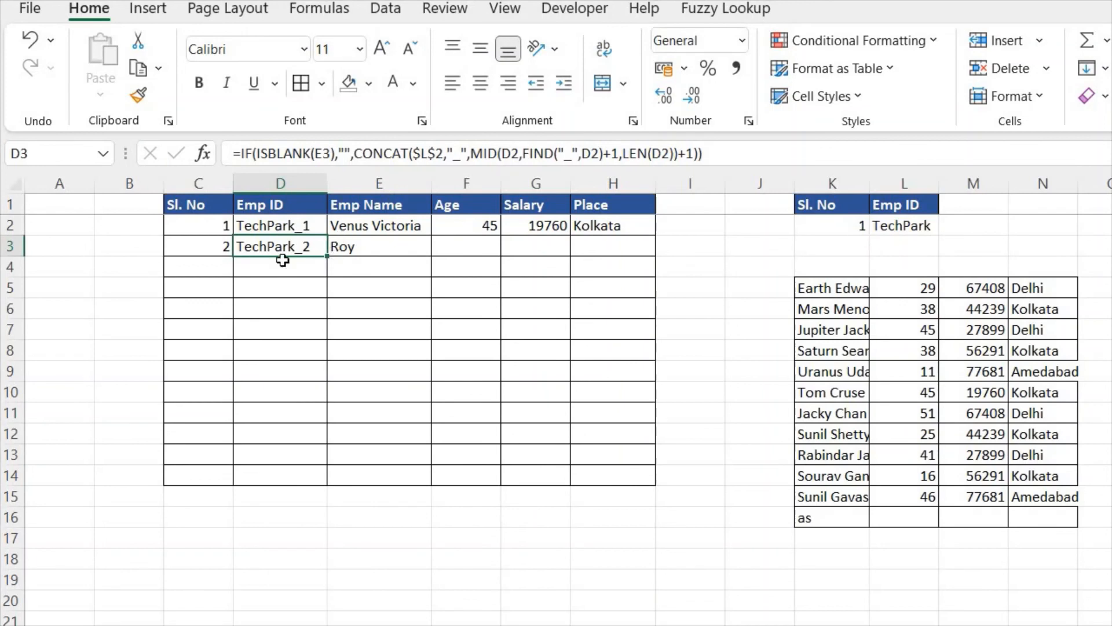
drag(232, 244, 323, 484)
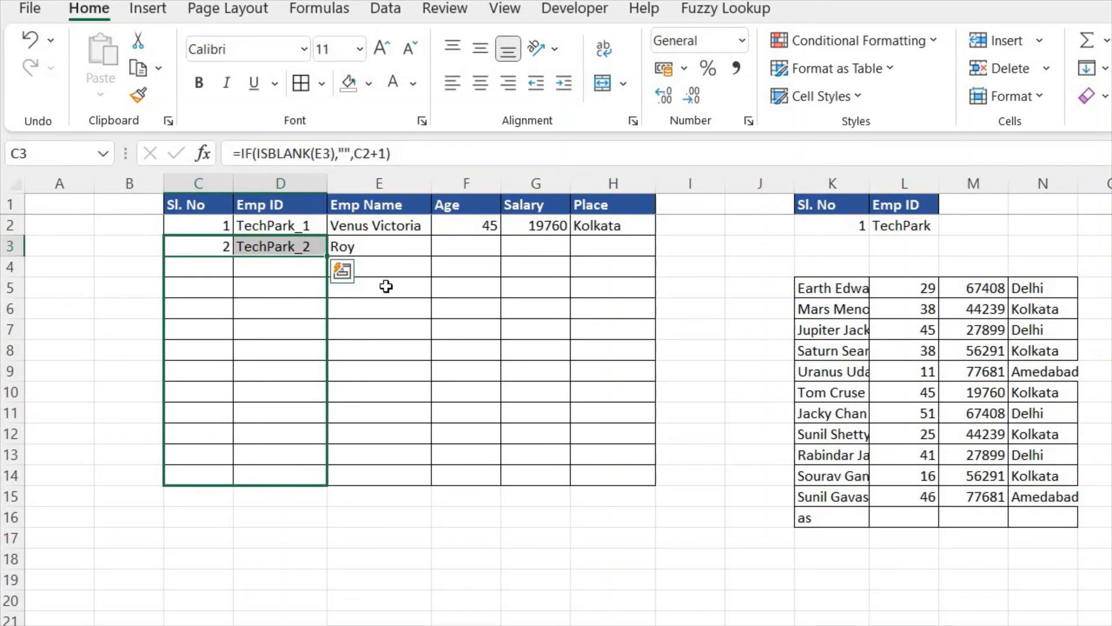
Step: Test the formulas by filling the sample name from E3 down to E13, and clear E3:E13 again
click(392, 247)
drag(432, 256, 432, 465)
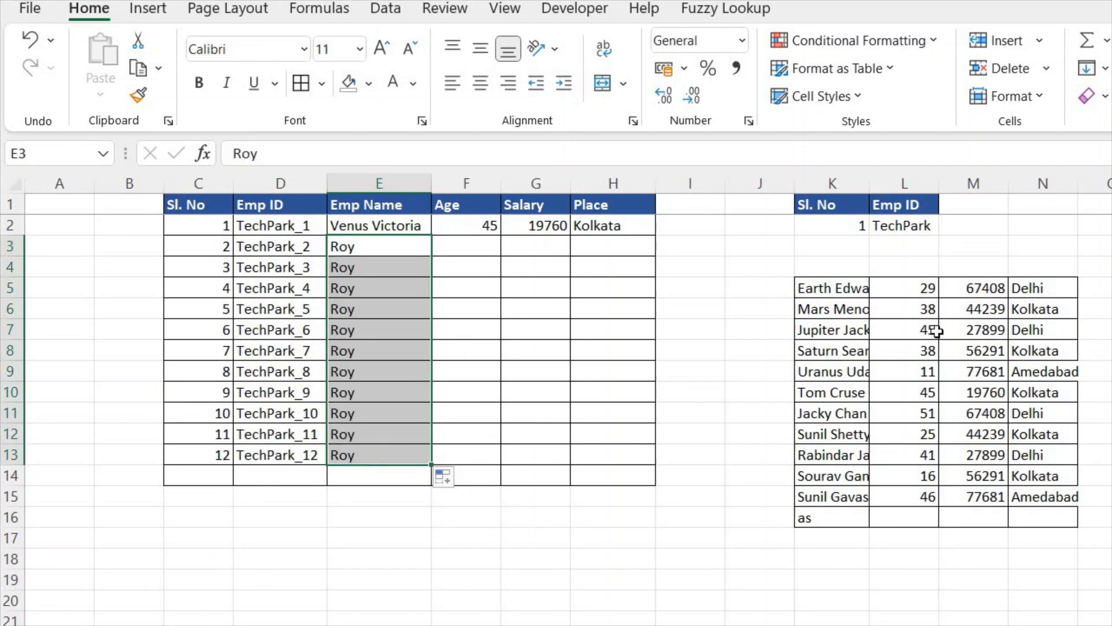
drag(823, 288, 1060, 493)
key(ctrl+c)
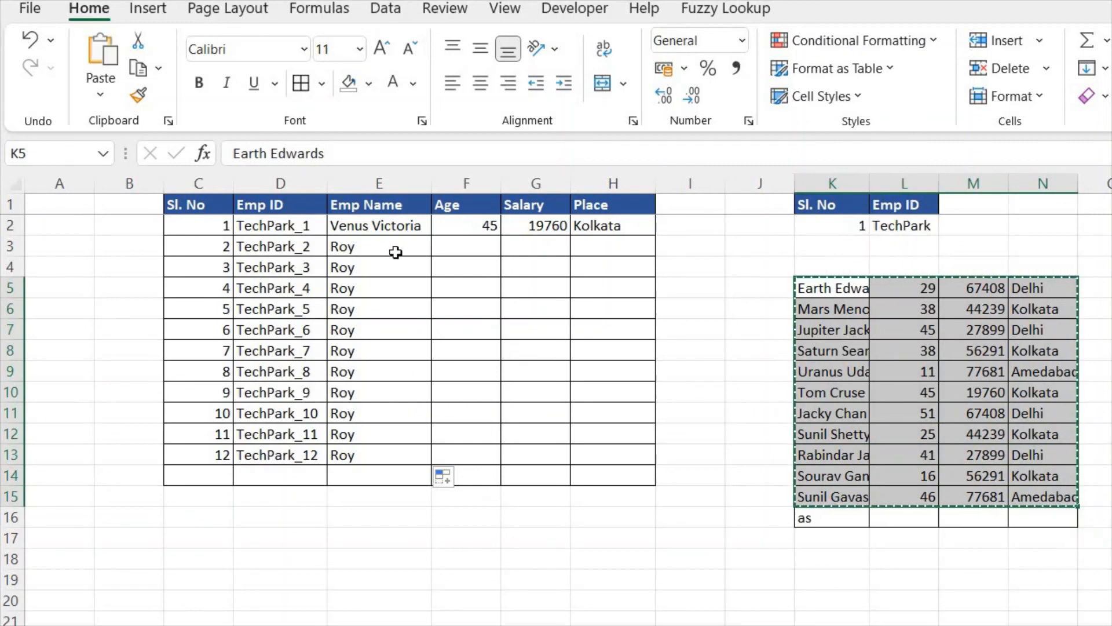
drag(396, 252, 387, 454)
key(Delete)
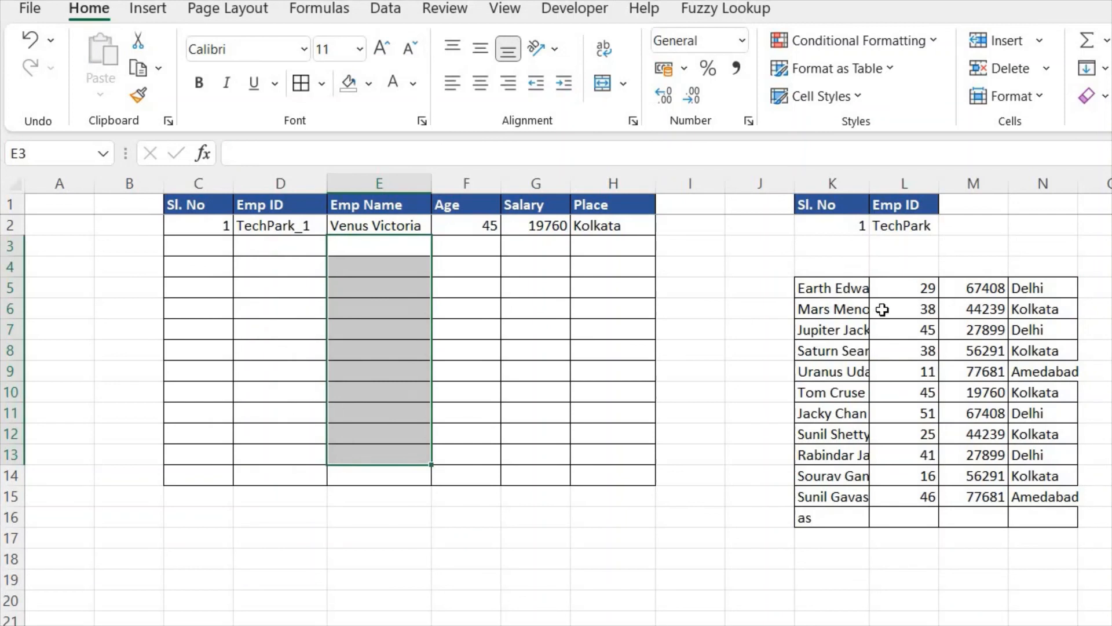
Step: Copy the employee details in K5:N15 and paste them into the employee table starting at E3
drag(832, 287, 1052, 493)
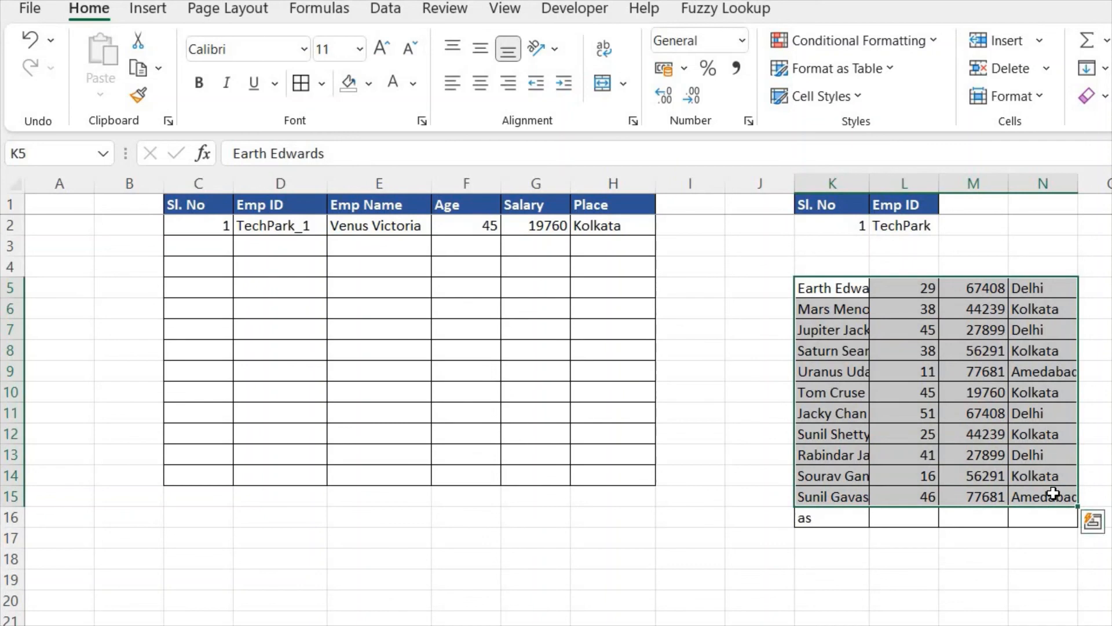
key(ctrl+c)
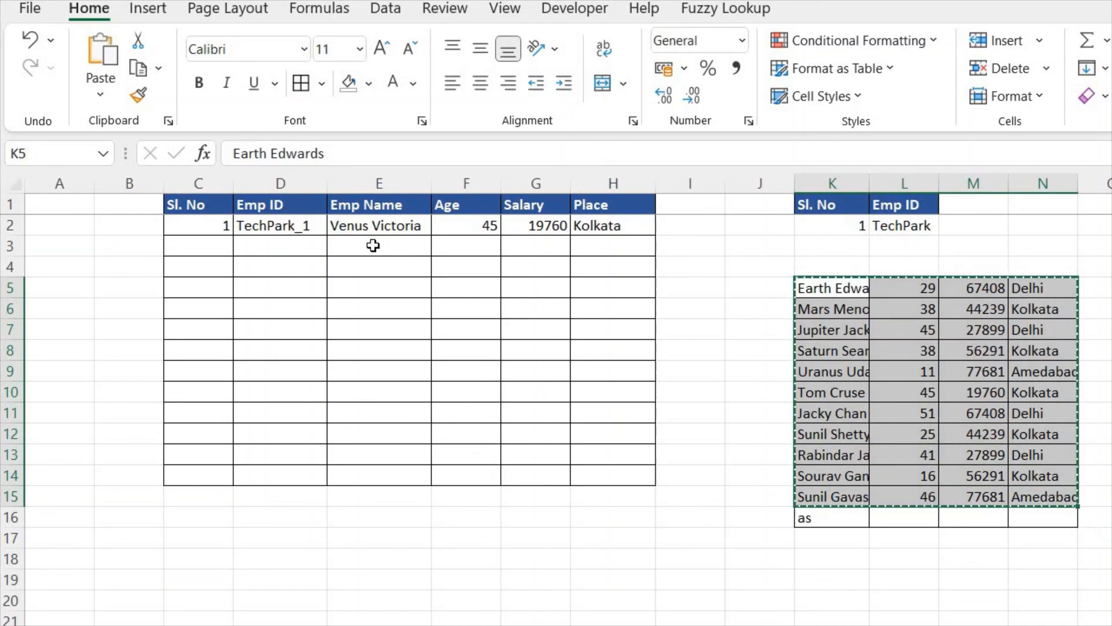
click(373, 246)
key(ctrl+v)
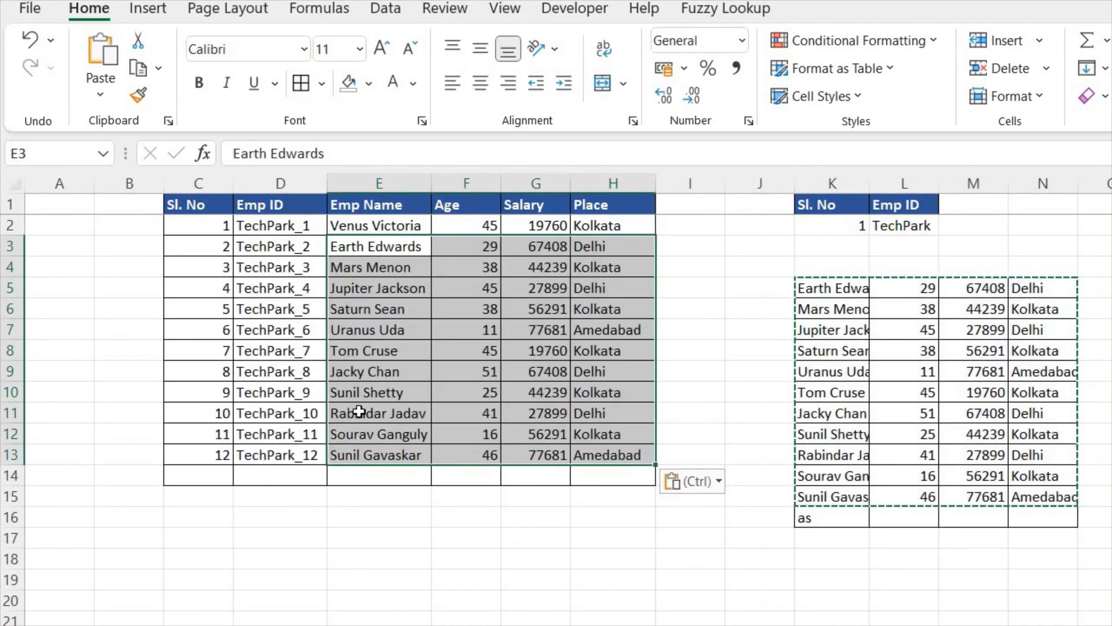